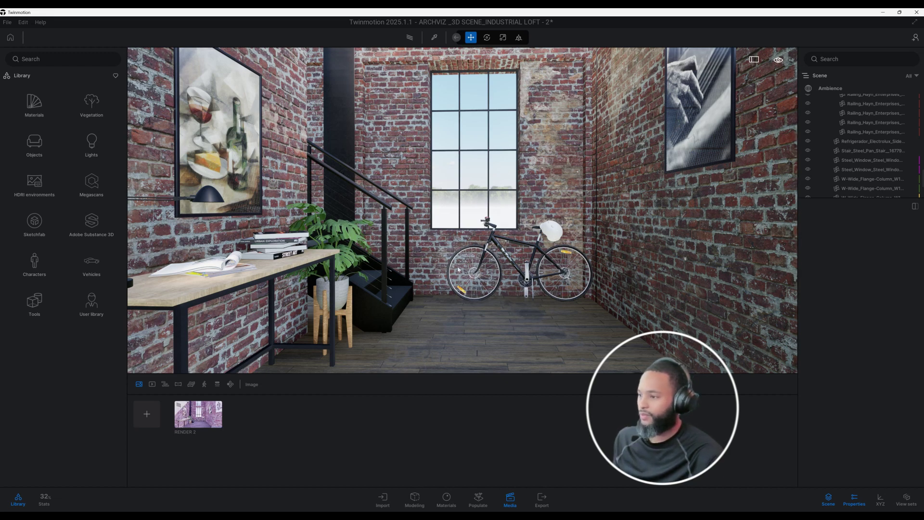
- Select the console table by the brick wall and examine the lamp, books and plant around it
scroll(520, 217, "up", 3)
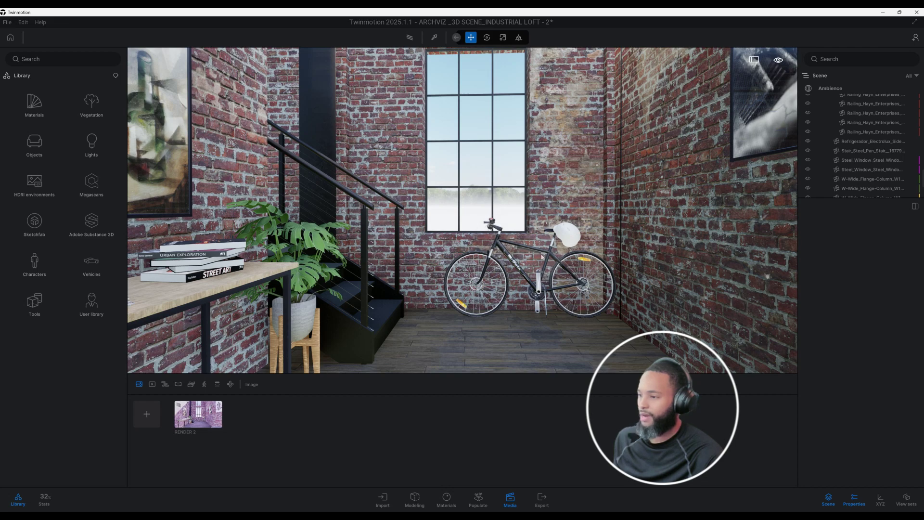
scroll(510, 226, "up", 3)
left_click_drag(510, 226, 493, 161)
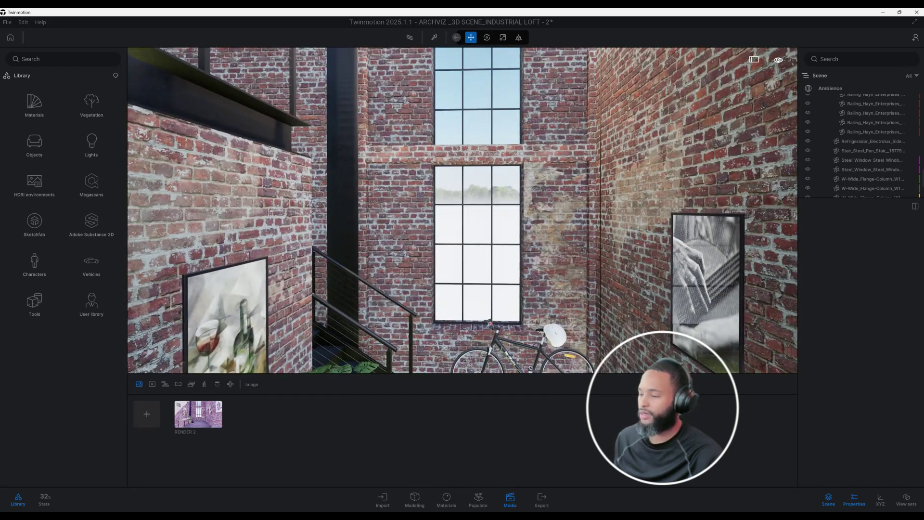
scroll(494, 161, "down", 5)
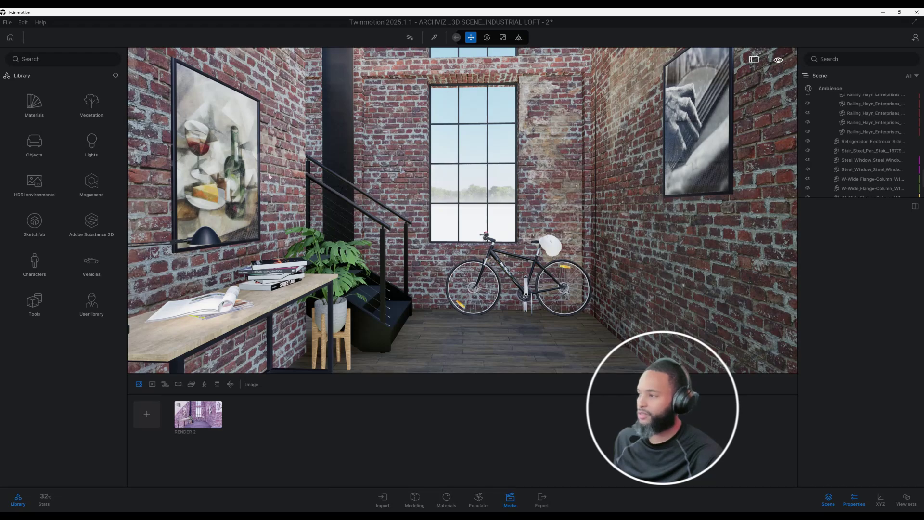
left_click(322, 290)
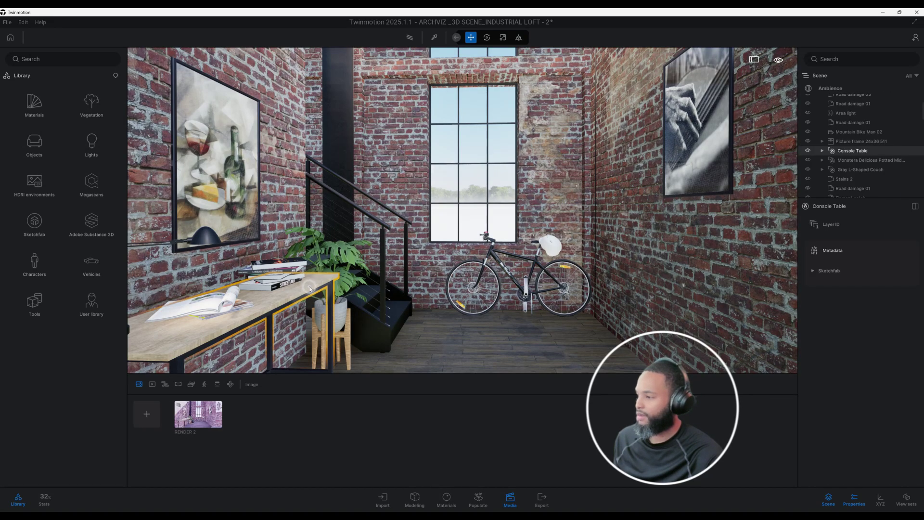
left_click_drag(321, 289, 443, 251, "shift")
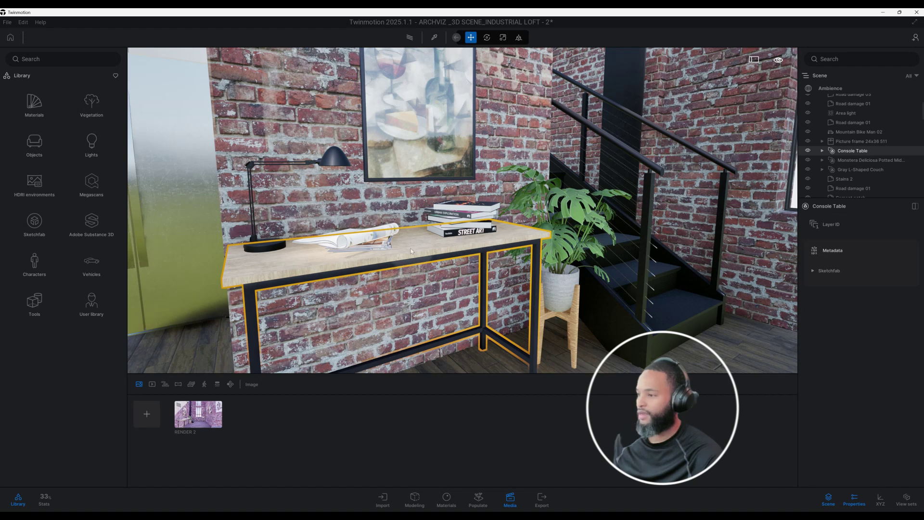
key("shift")
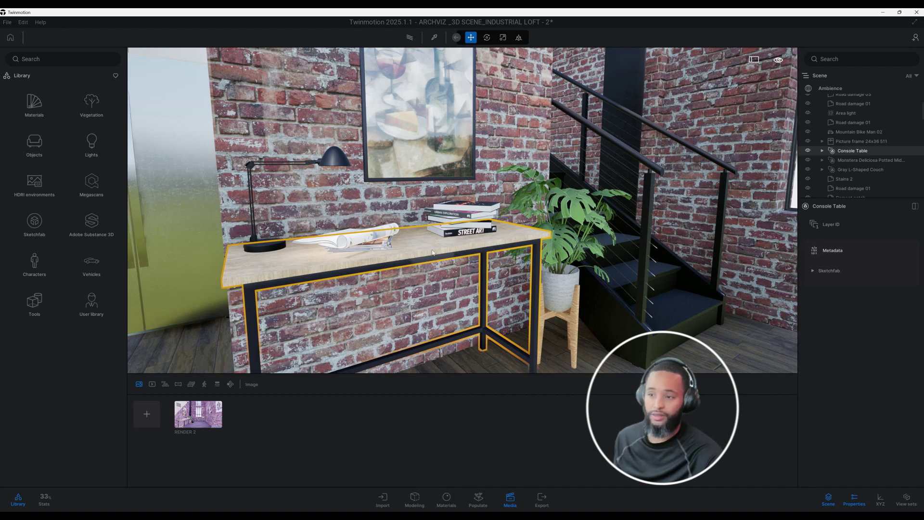
left_click_drag(432, 252, 438, 260, "shift")
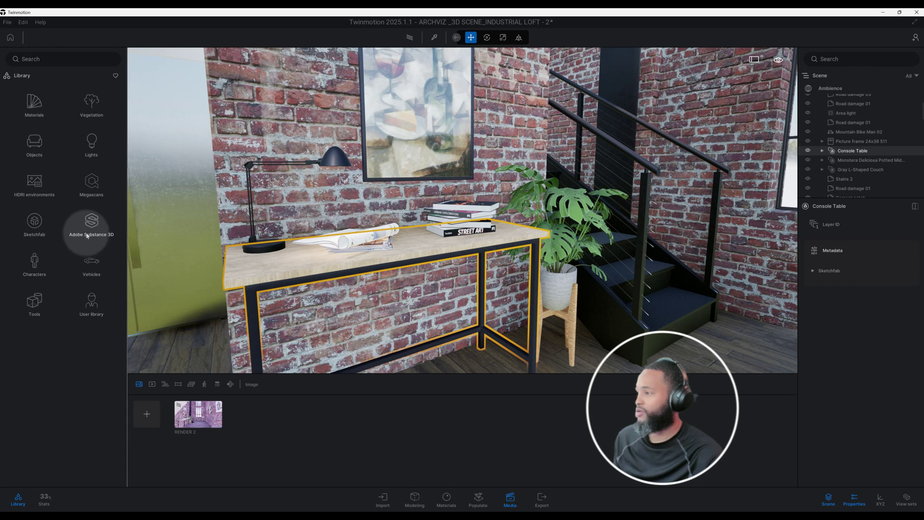
- Browse the Furniture & Home models in the Sketchfab library
left_click(33, 222)
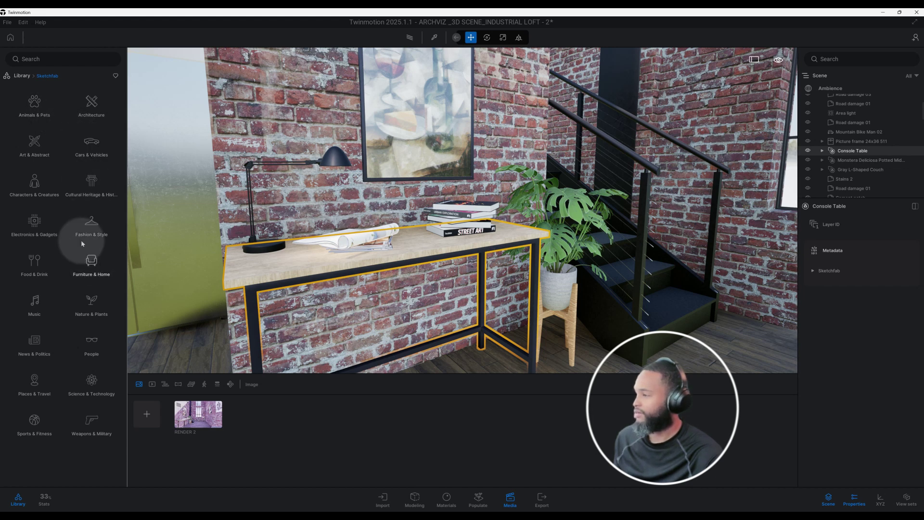
left_click(90, 264)
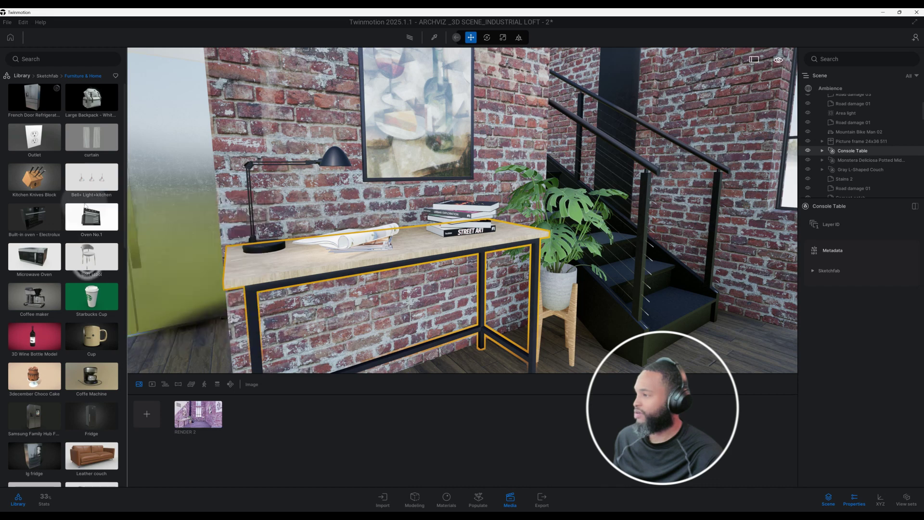
mouse_move(56, 95)
mouse_move(71, 185)
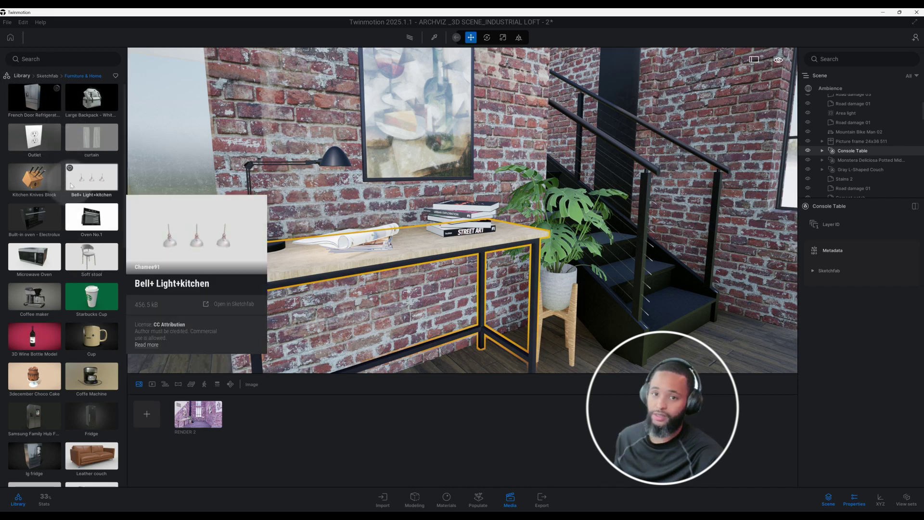
left_click(23, 76)
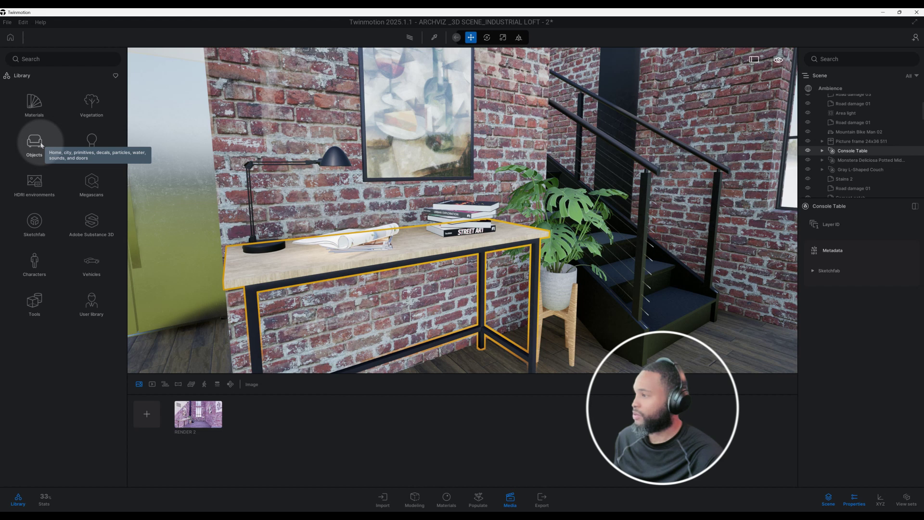
- Browse the living room sofas among the library's home objects
left_click(42, 145)
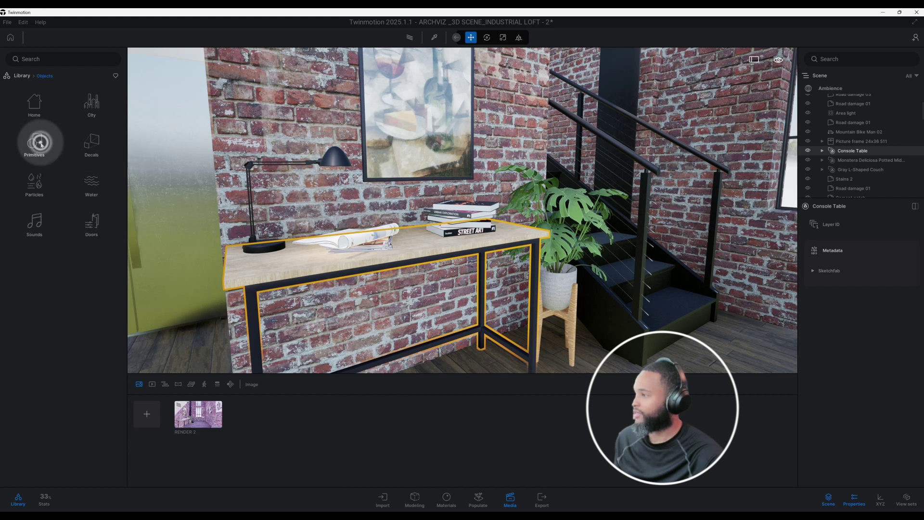
left_click(61, 118)
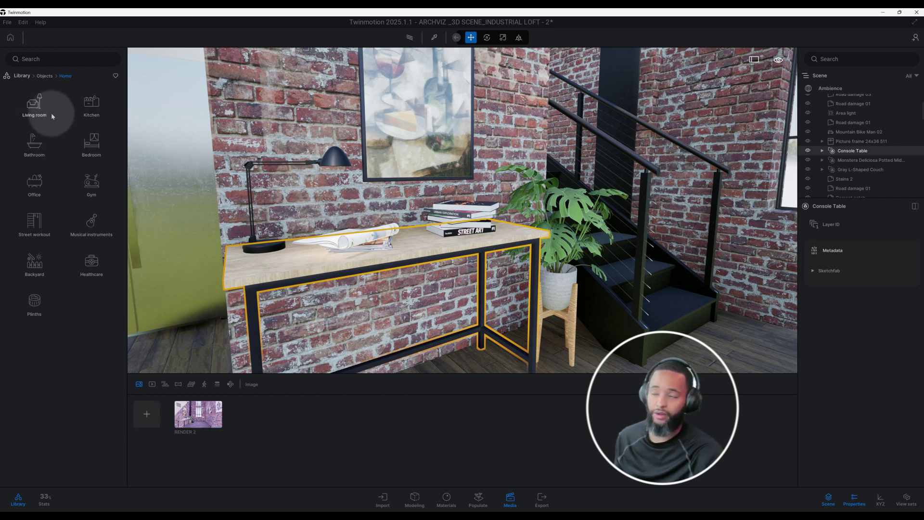
left_click(51, 113)
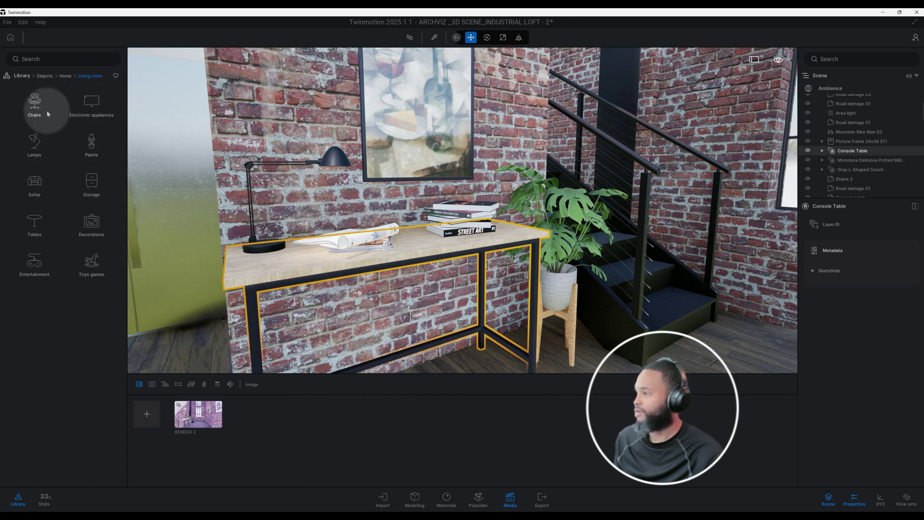
left_click(47, 182)
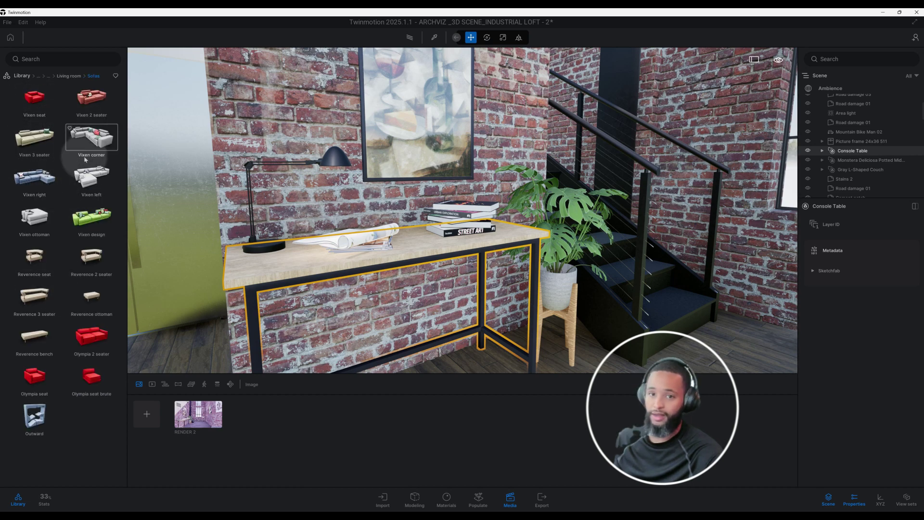
left_click(74, 75)
left_click(45, 76)
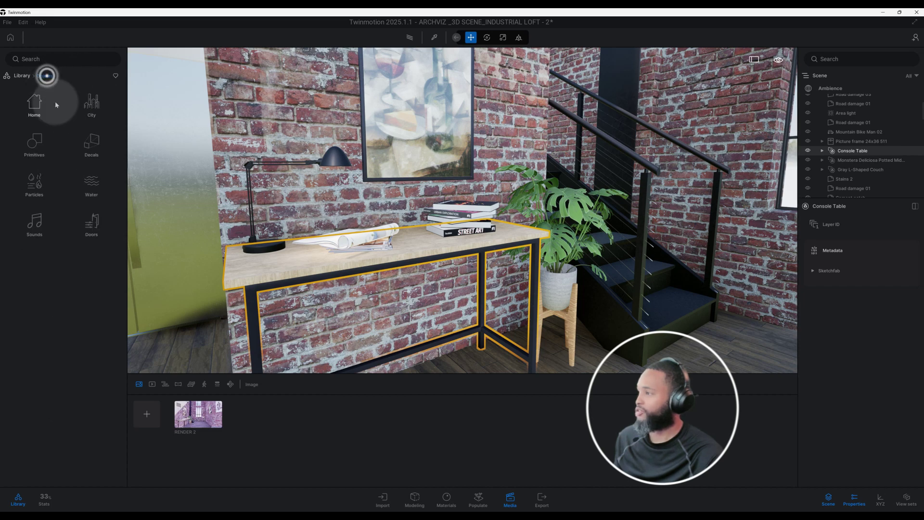
left_click(20, 76)
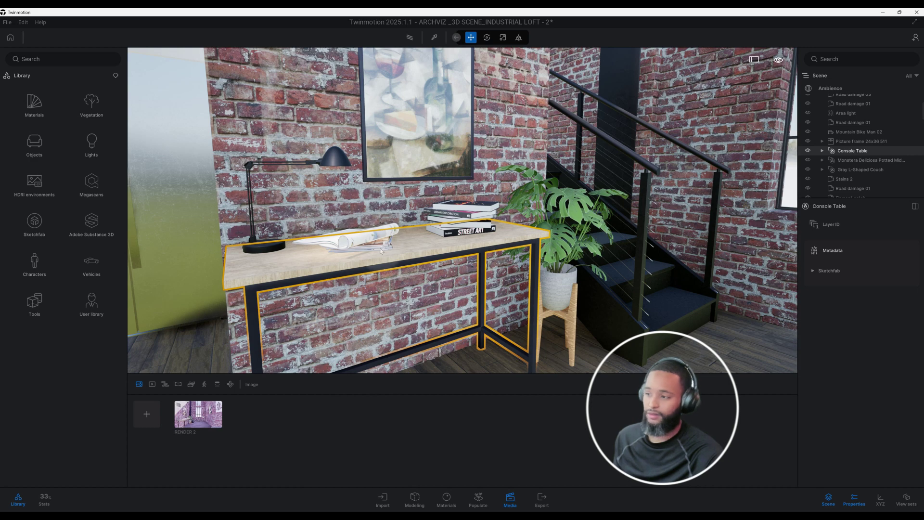
- Examine the loft interior from the console table across to the staircase, window and bicycle
key("shift")
left_click_drag(376, 255, 313, 255, "shift")
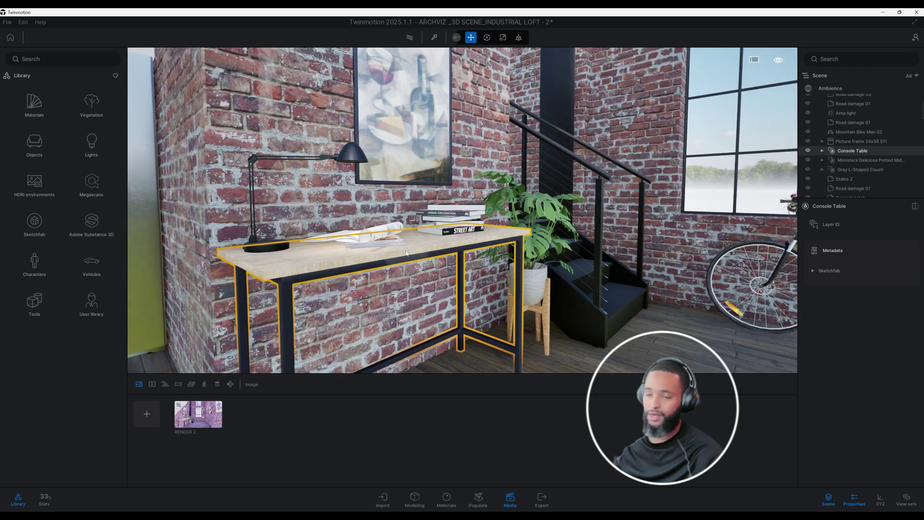
key("shift")
left_click_drag(405, 254, 606, 238, "shift")
key("shift")
mouse_move(395, 270)
left_mouse_down("shift")
mouse_move(419, 270)
mouse_move(471, 301)
mouse_move(474, 275)
left_mouse_up("shift")
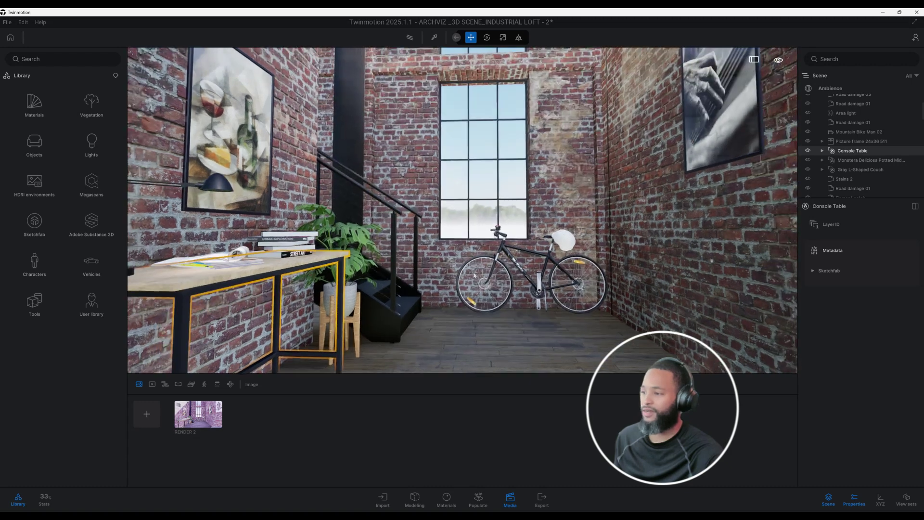
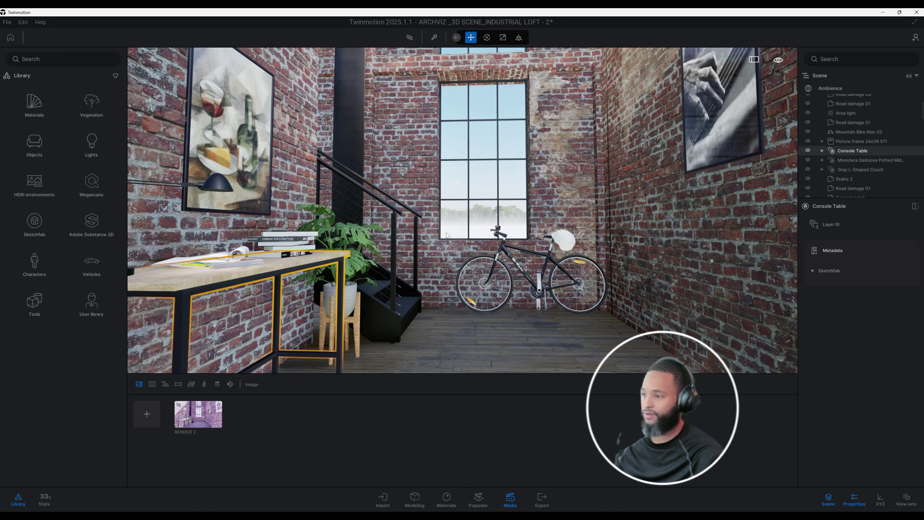
scroll(481, 226, "down", 3)
key("shift")
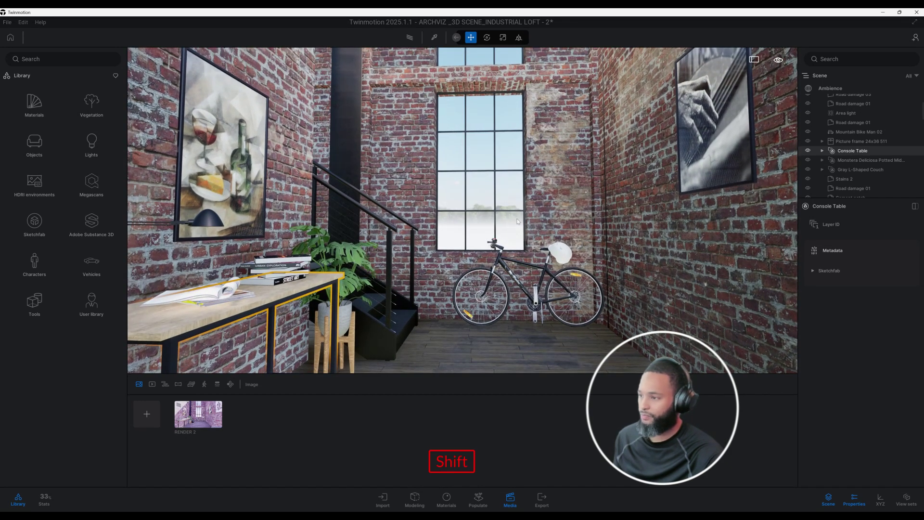
scroll(520, 218, "up", 3)
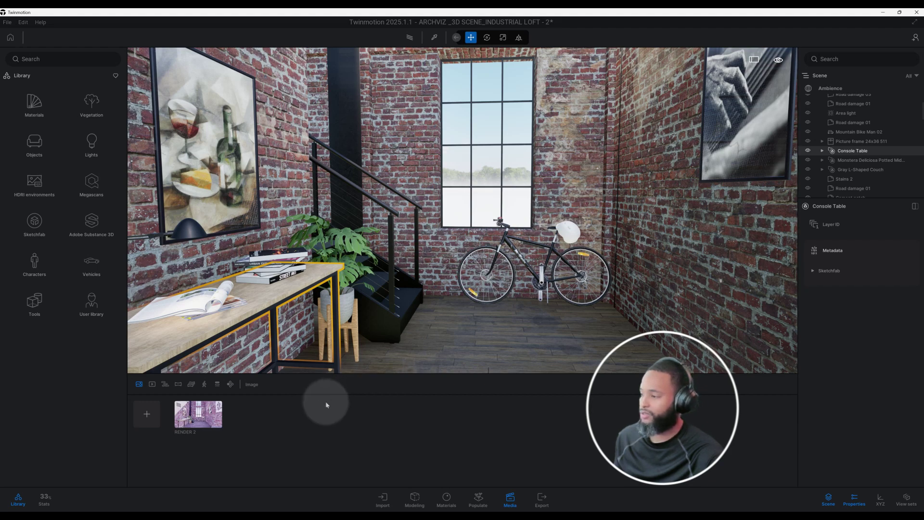
- Open the RENDER 2 image, set its composition overlay to None and turn off the path tracer
left_click(202, 424)
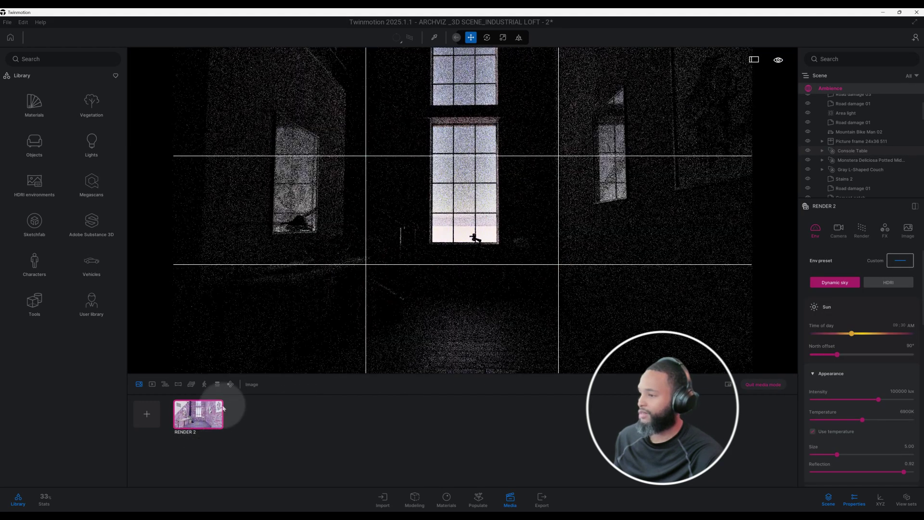
left_click(838, 230)
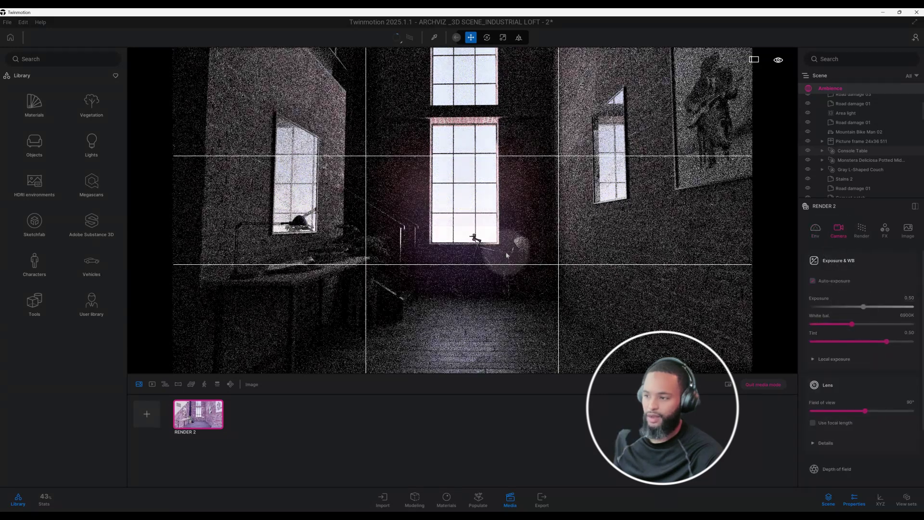
scroll(858, 317, "down", 2)
scroll(857, 317, "down", 3)
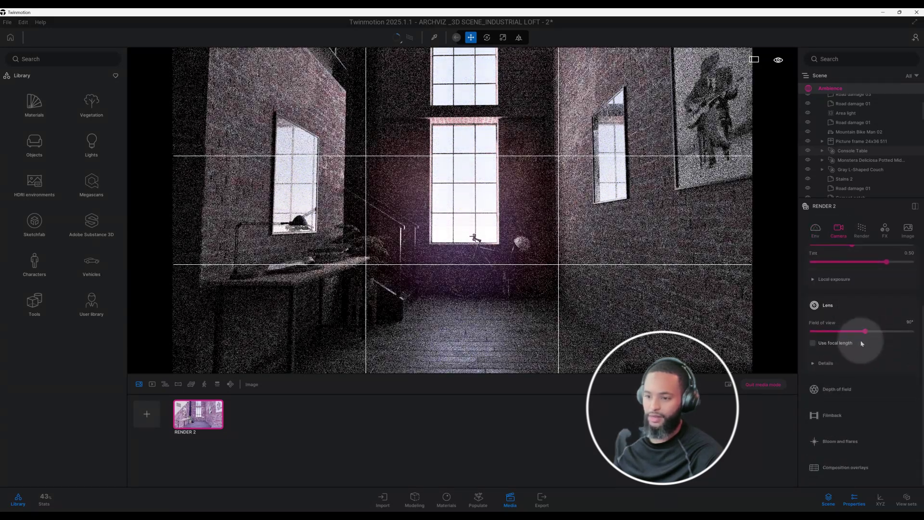
scroll(861, 340, "up", 2)
scroll(865, 349, "down", 2)
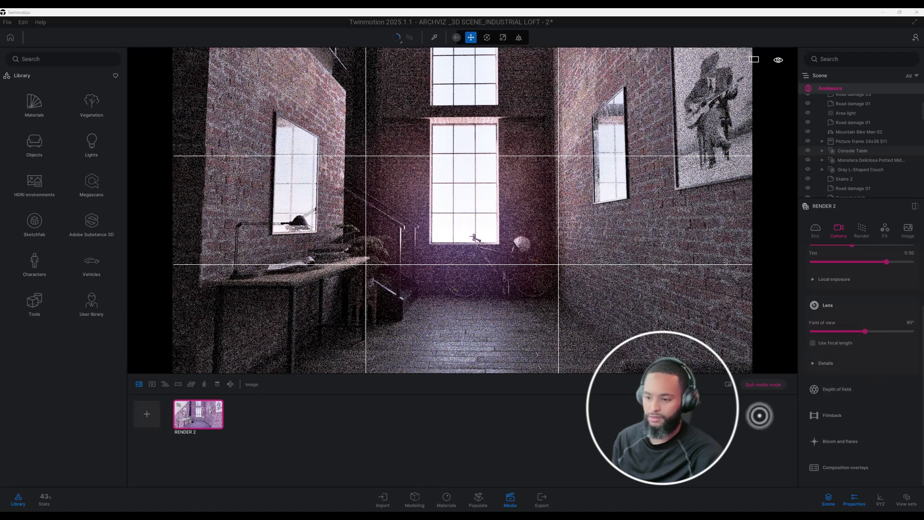
left_click(854, 469)
scroll(862, 449, "down", 1)
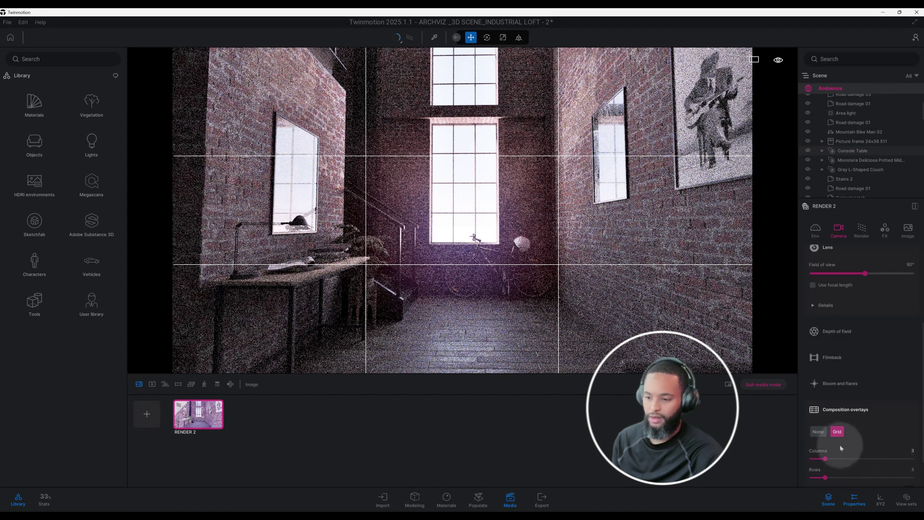
left_click(818, 432)
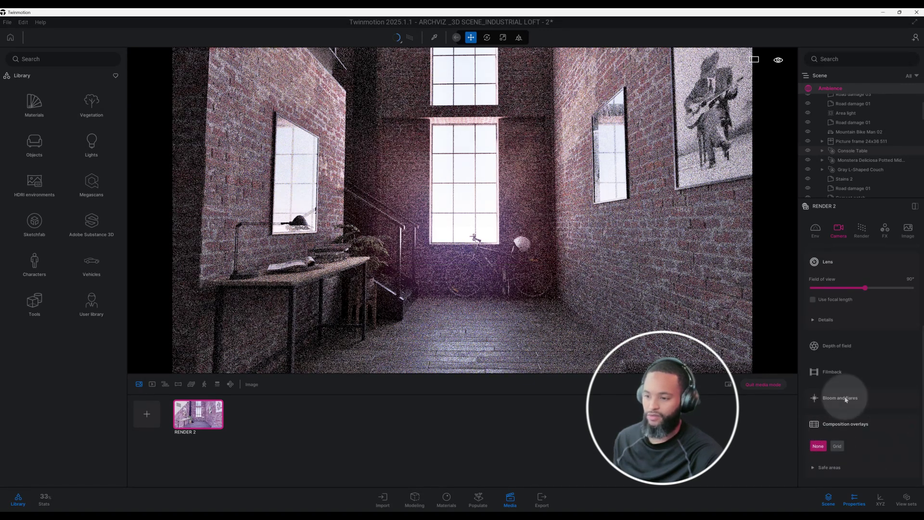
left_click(409, 36)
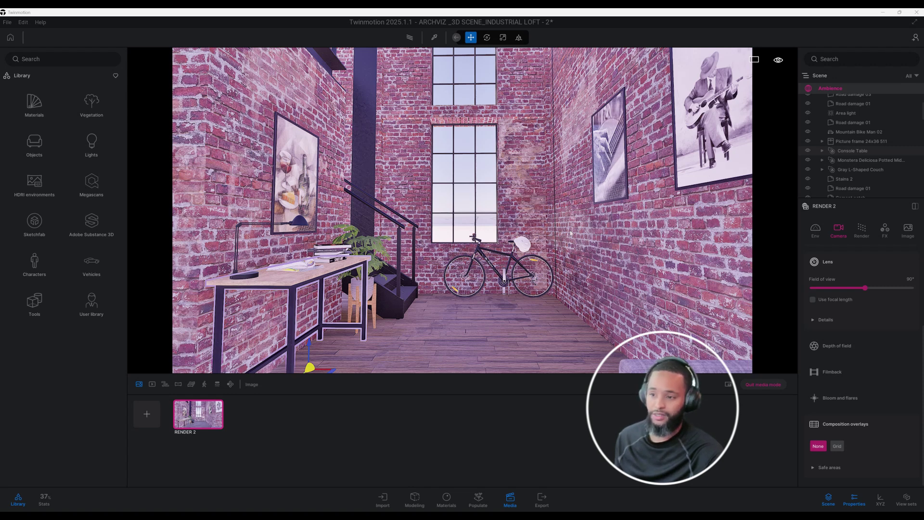
- Set the sun's time of day to 02:00 PM in the RENDER 2 environment settings
left_click(815, 238)
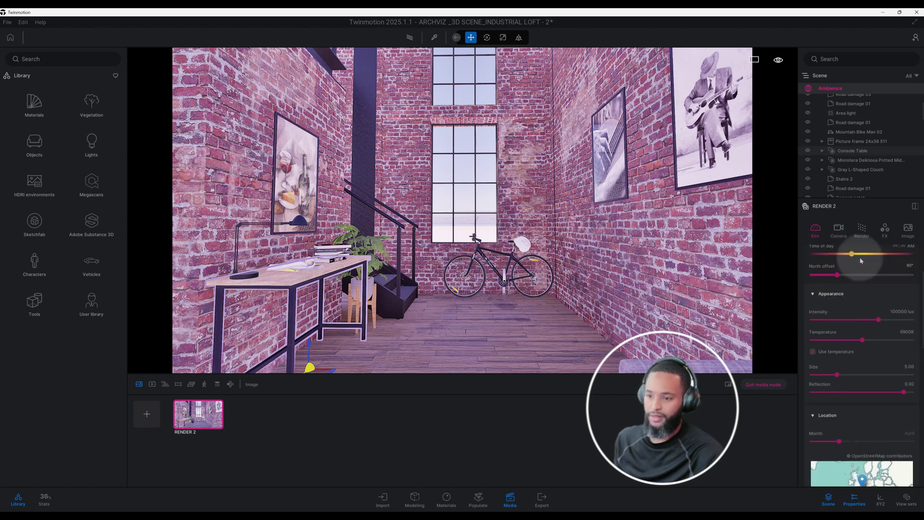
scroll(860, 257, "up", 2)
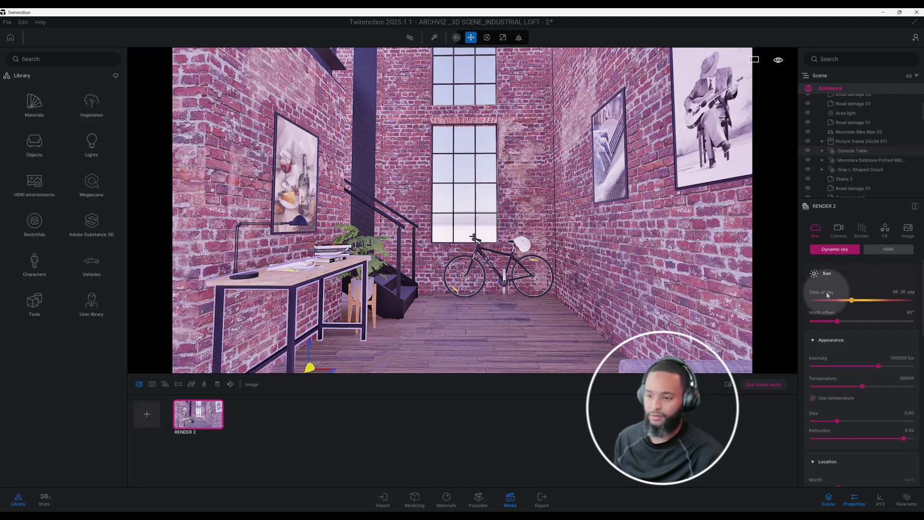
scroll(871, 289, "up", 2)
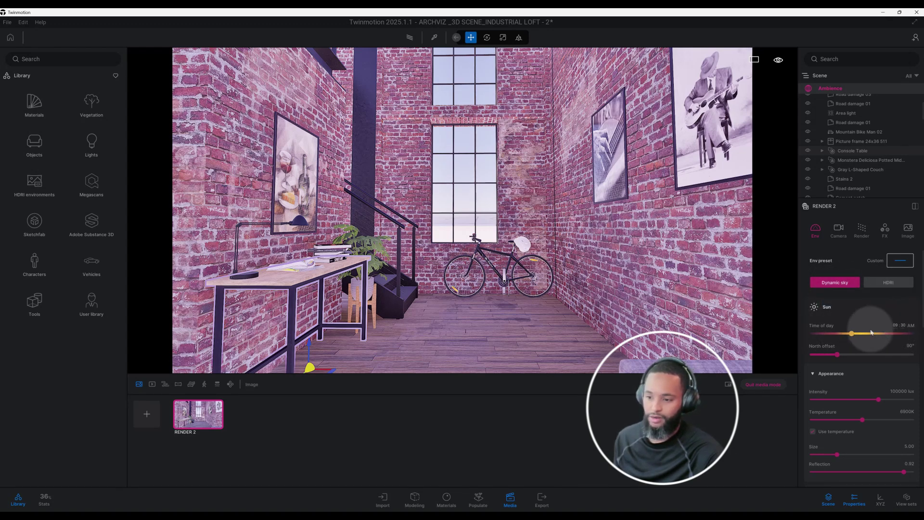
double_click(896, 325)
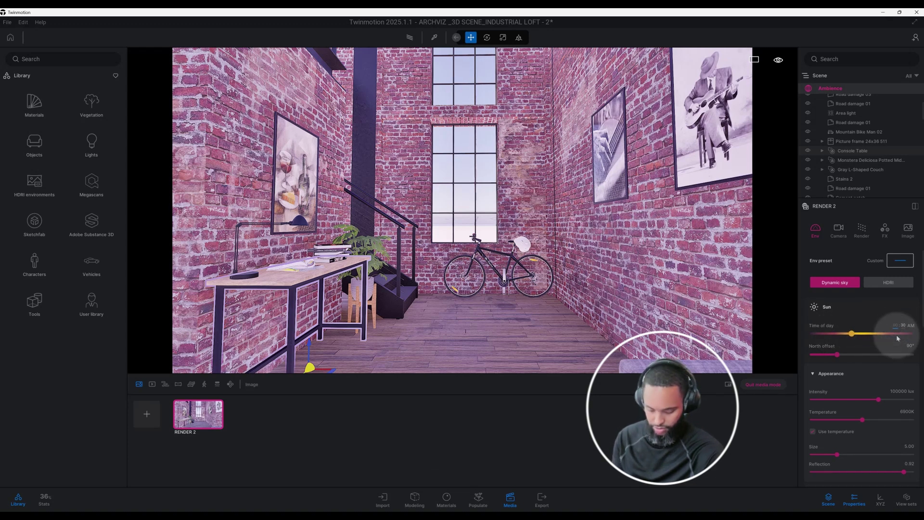
type("2")
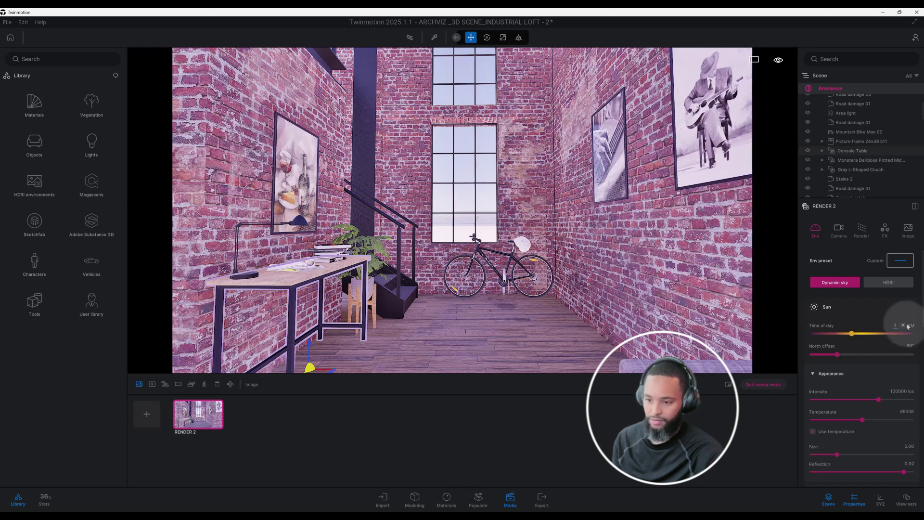
left_click(903, 326)
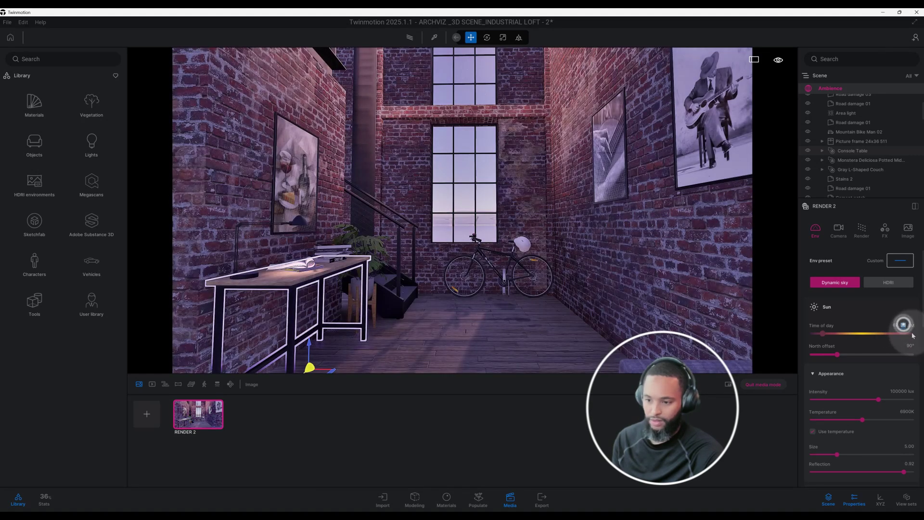
type("00")
key("Return")
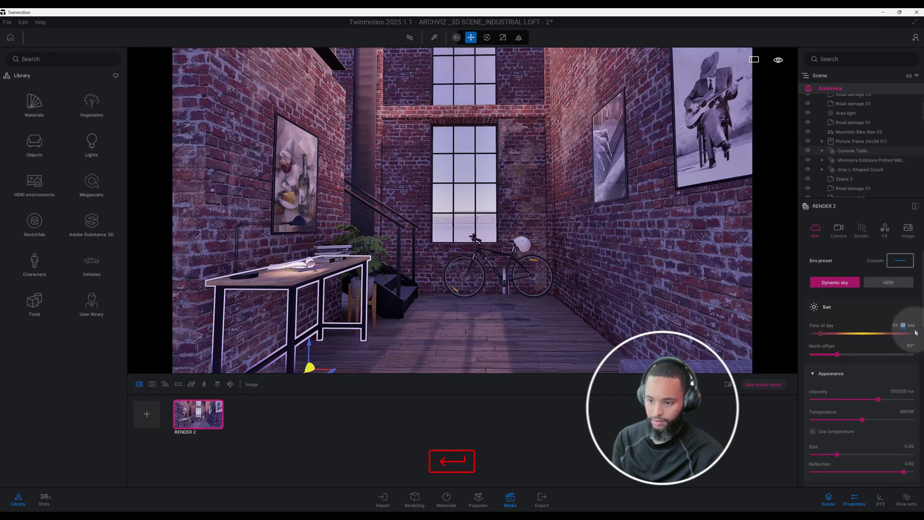
left_click(910, 329)
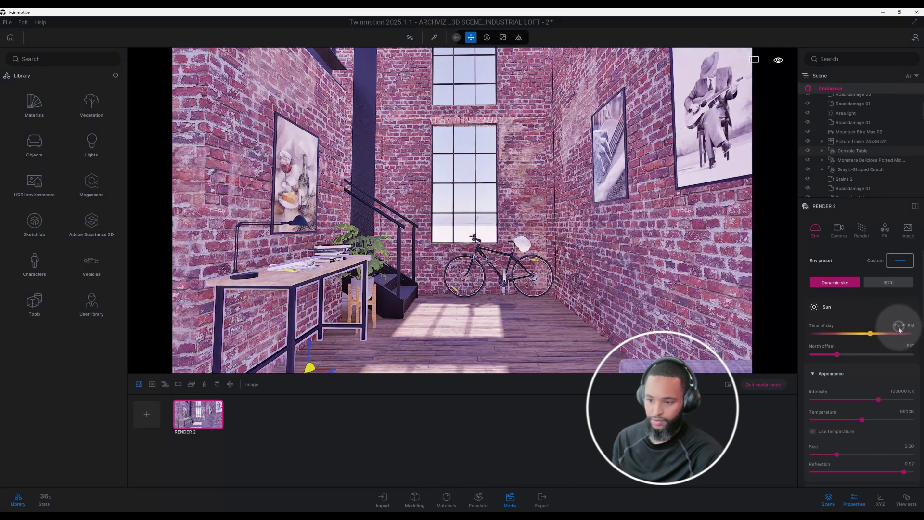
key("Return")
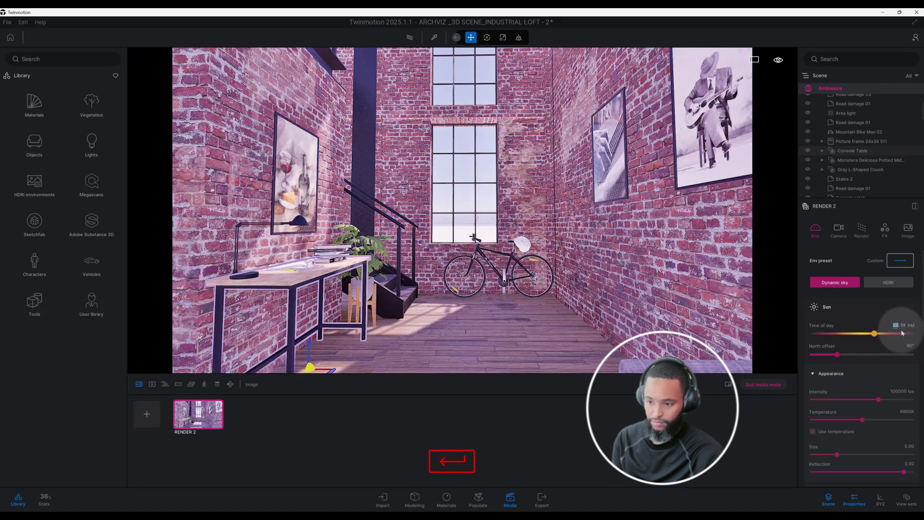
type("00")
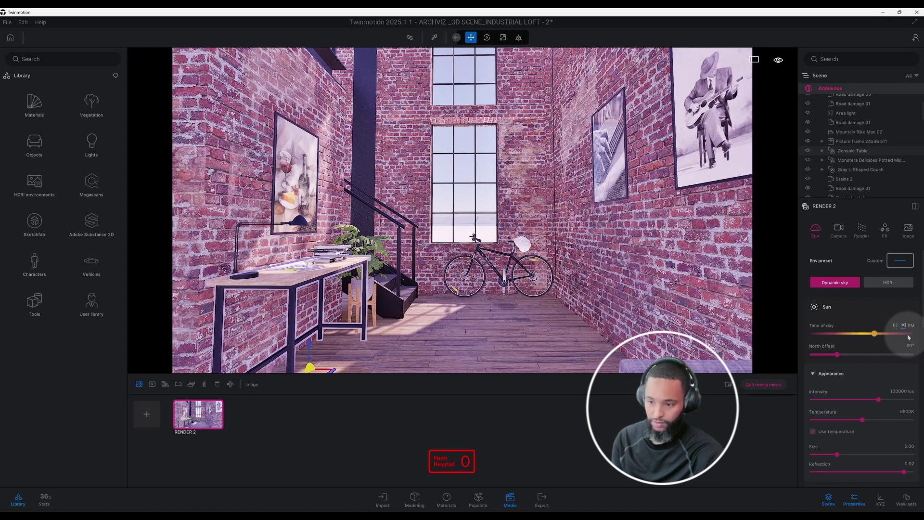
key("Return")
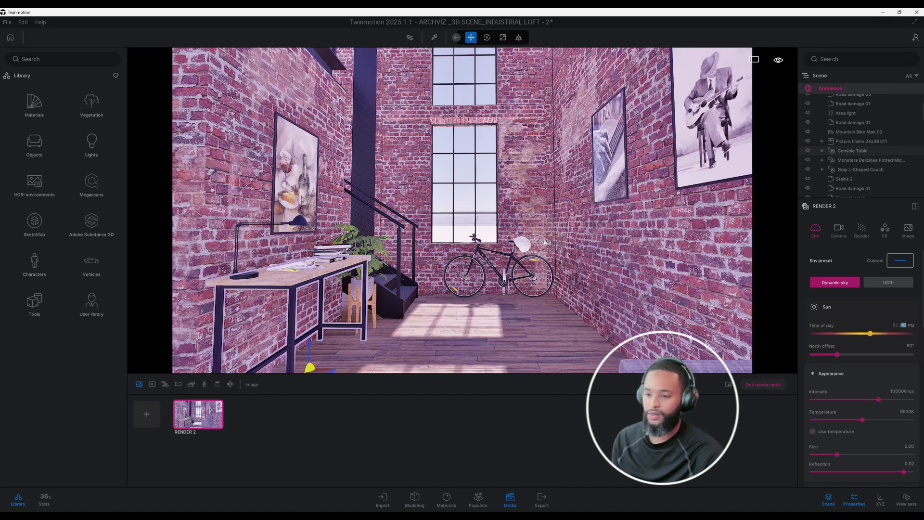
left_click(871, 288)
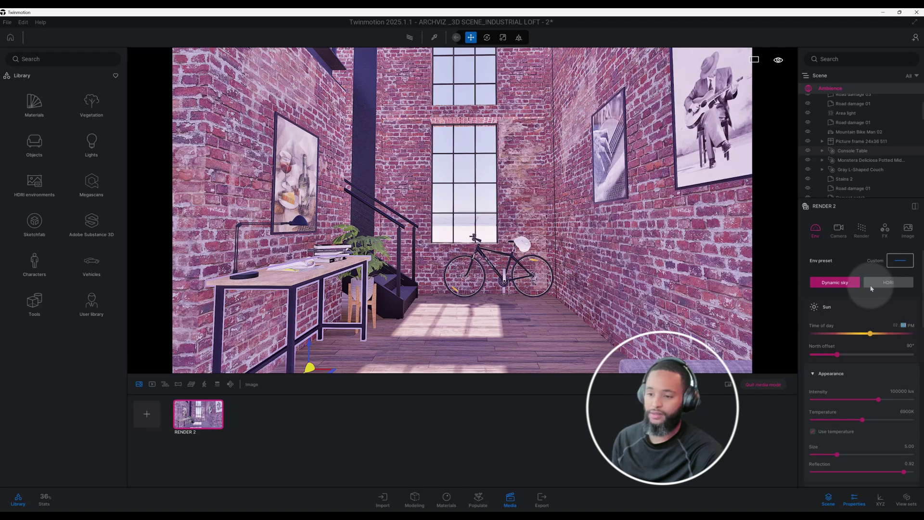
- Switch the RENDER 2 rendering mode to Path tracer and expand its quality details
left_click(866, 240)
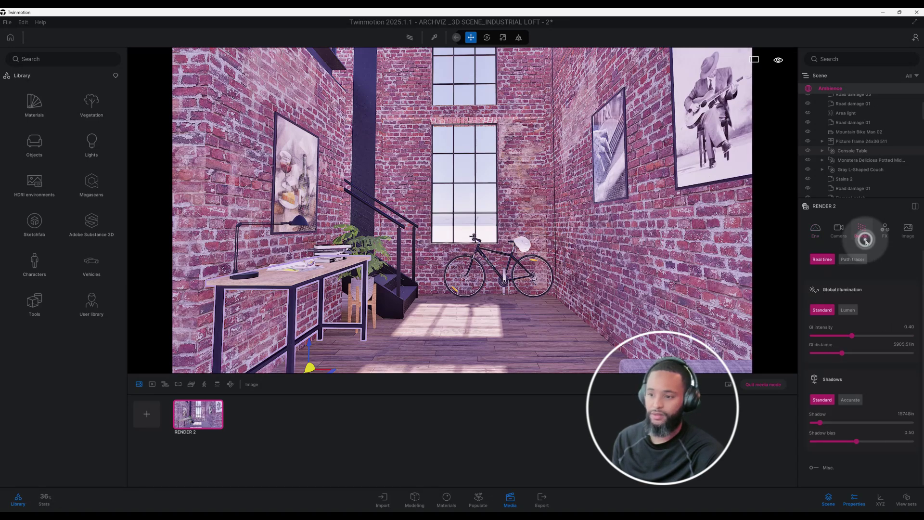
left_click(861, 258)
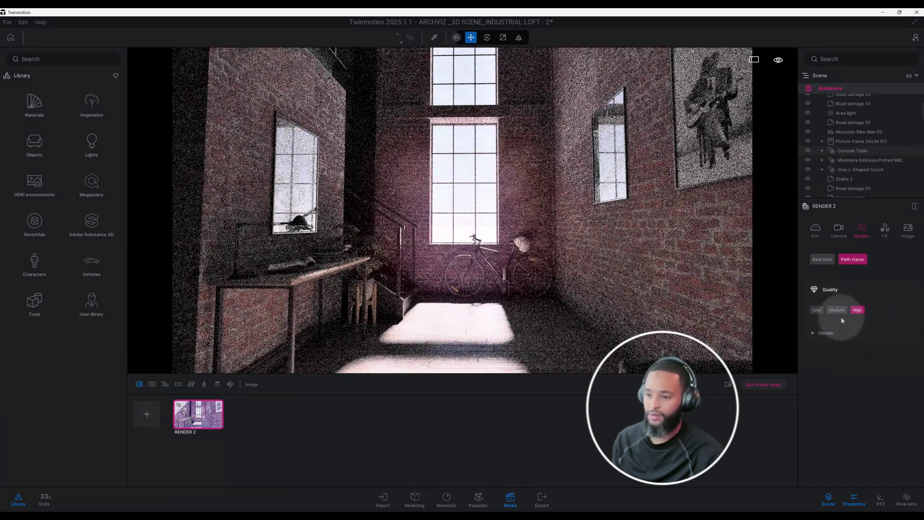
left_click(836, 333)
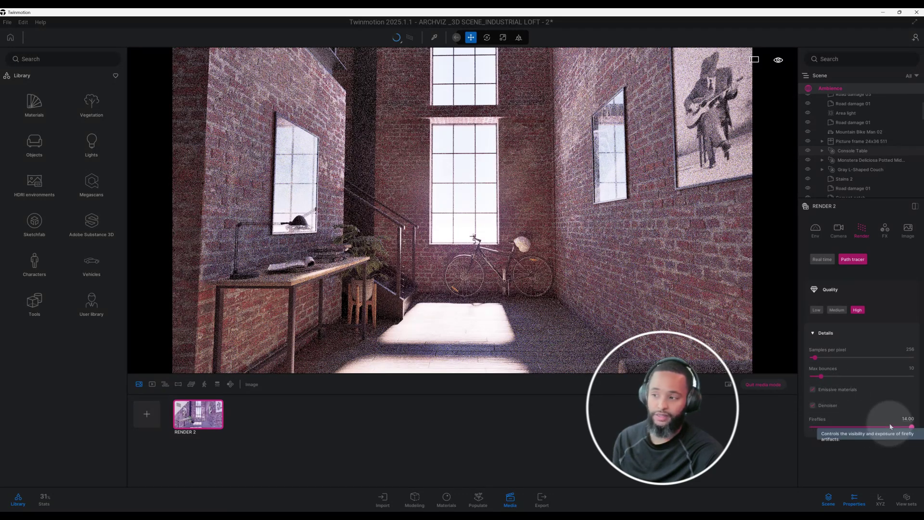
- Set the sun's north offset to 45° in the RENDER 2 environment settings
left_click(817, 232)
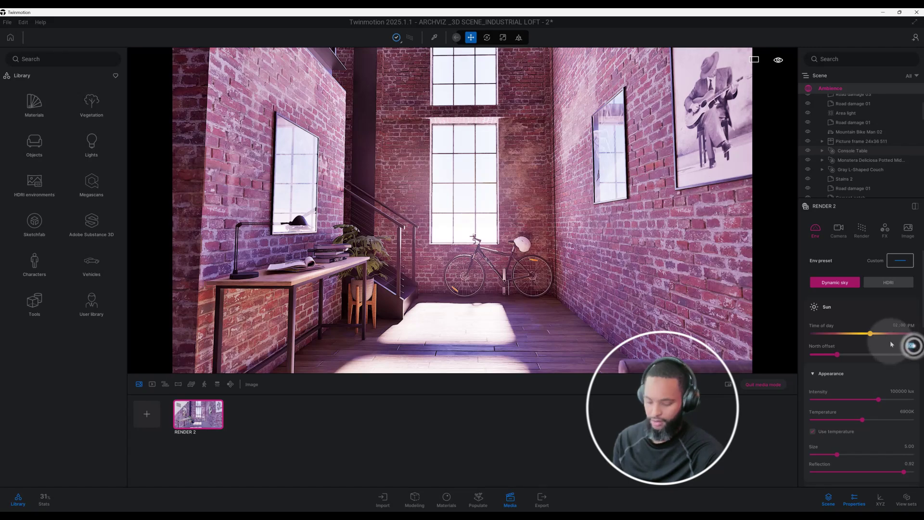
left_click(910, 346)
type("45")
key("Return")
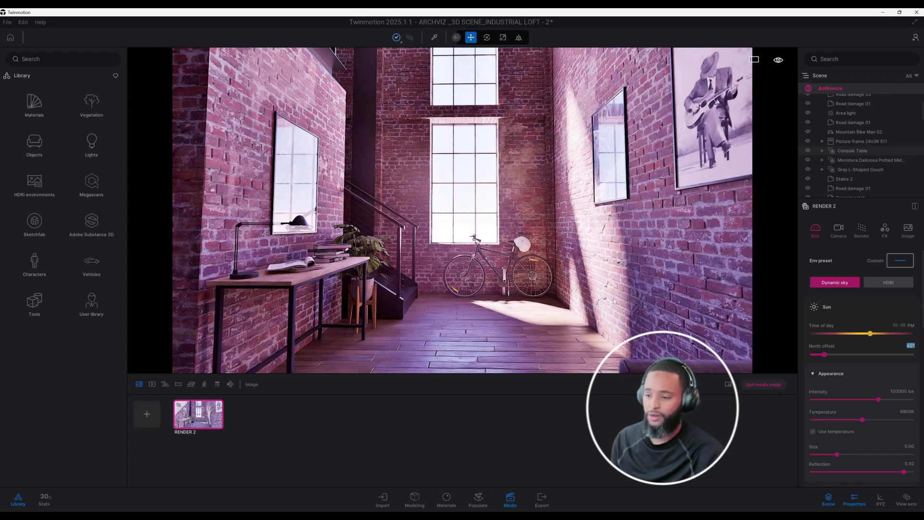
- Set the sun's size to 10 in its appearance settings
scroll(898, 375, "down", 1)
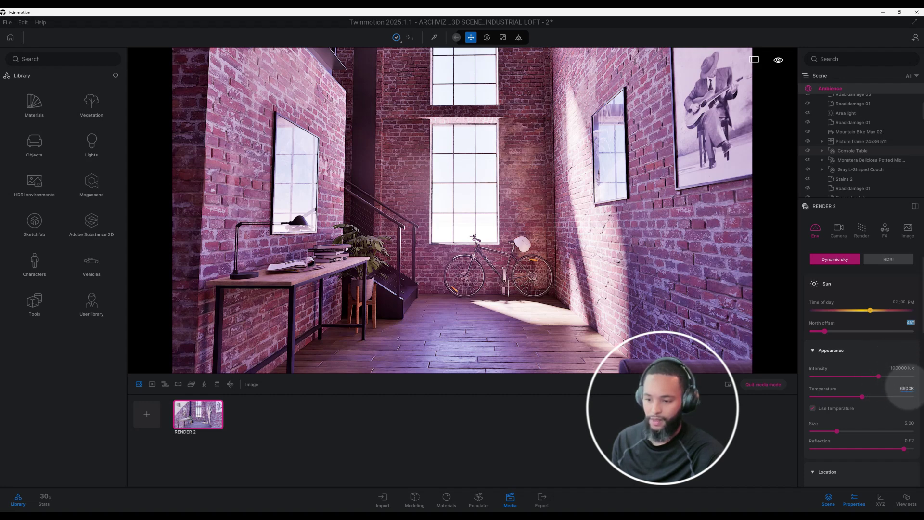
left_click(904, 388)
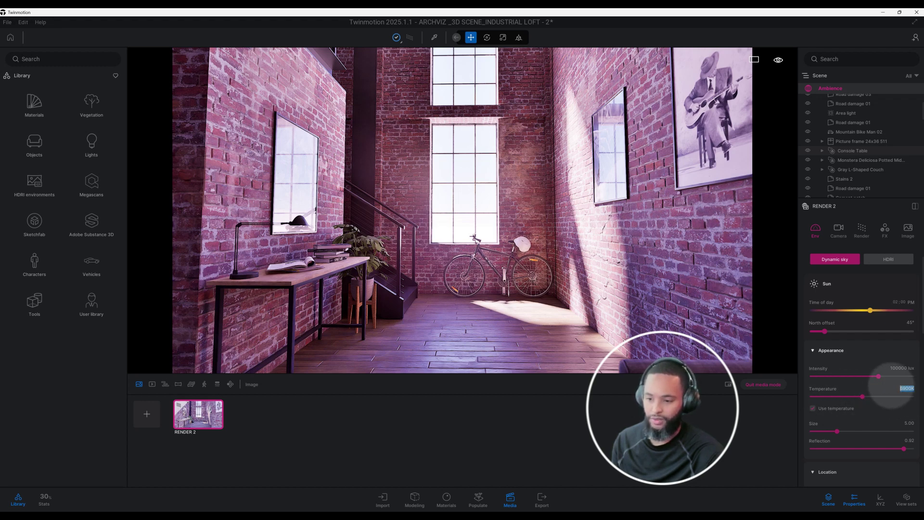
scroll(907, 397, "down", 1)
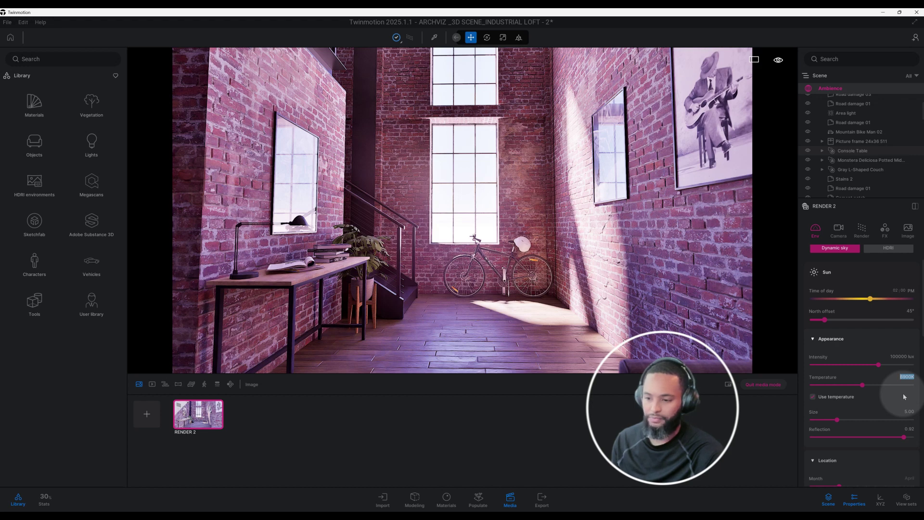
scroll(904, 397, "down", 1)
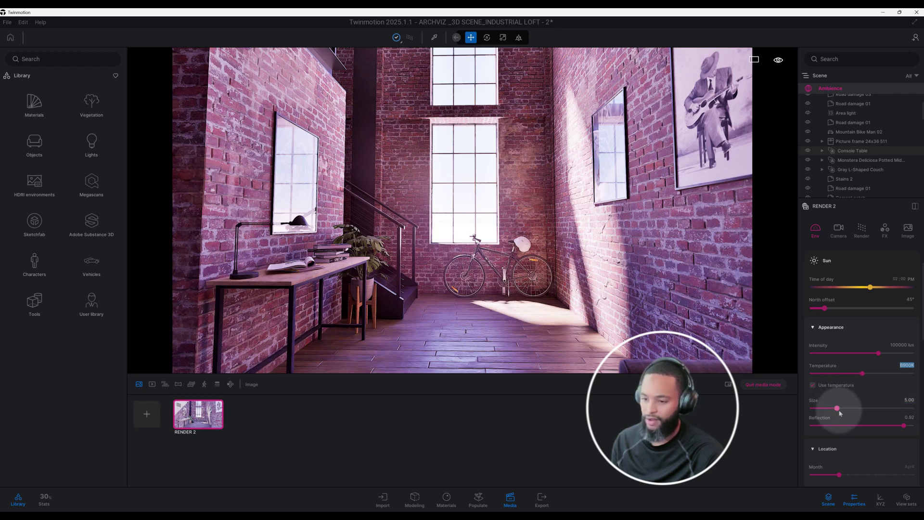
left_click_drag(836, 410, 845, 408)
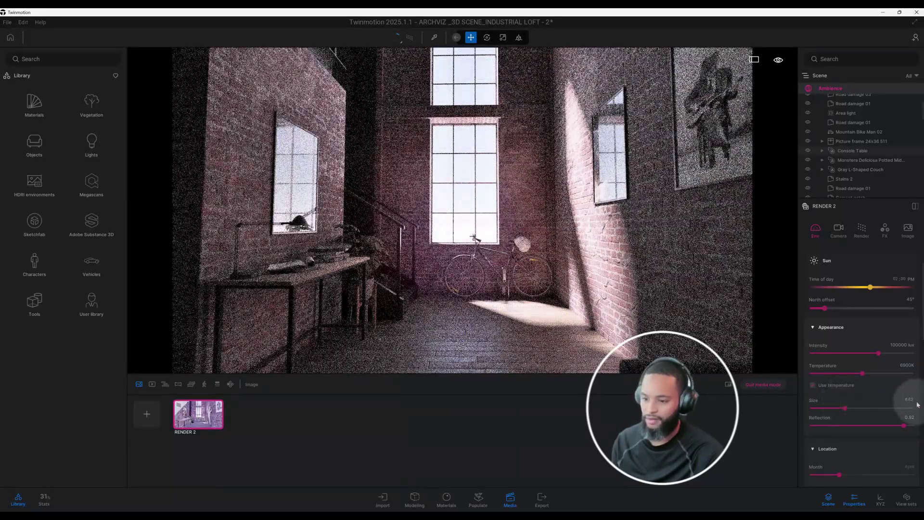
type("10")
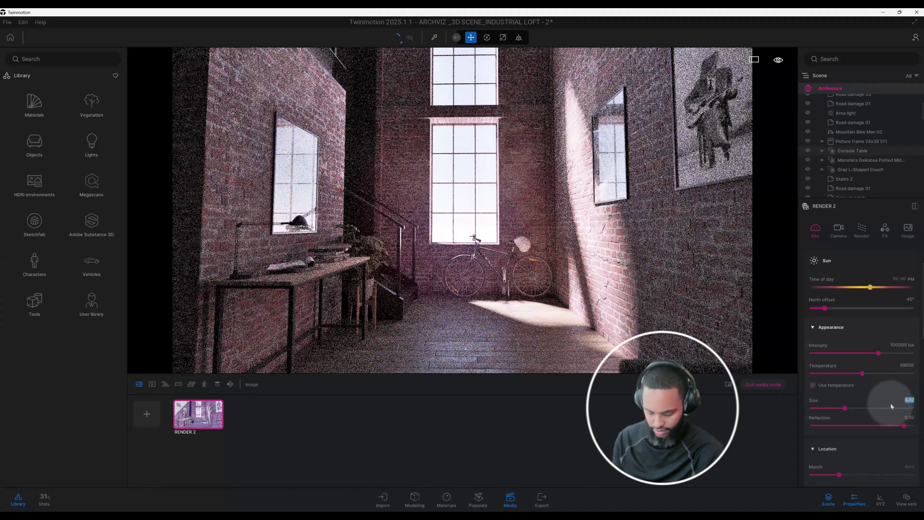
key("Return")
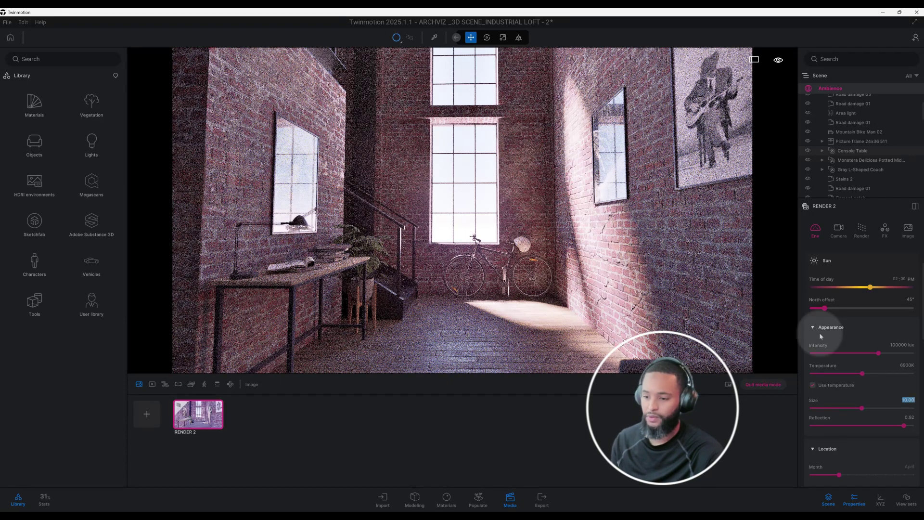
- Change the sun location's month to June
scroll(862, 386, "down", 4)
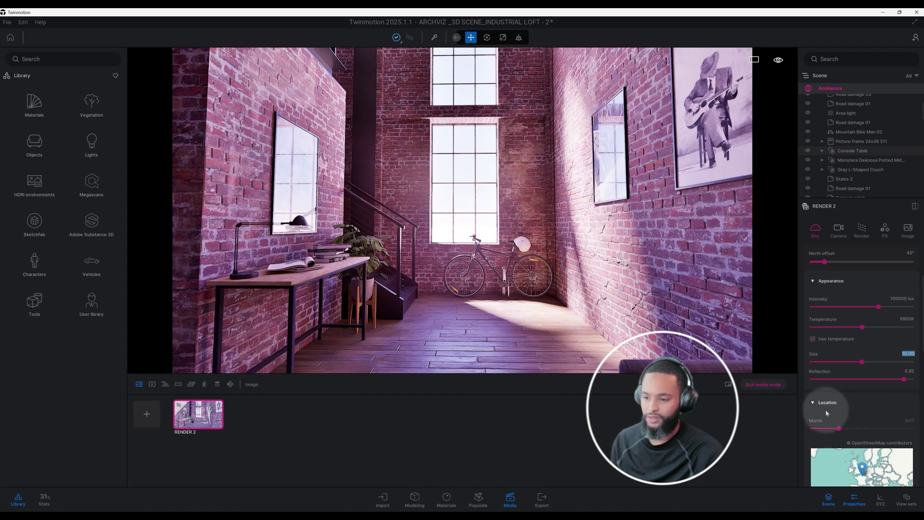
scroll(818, 407, "down", 2)
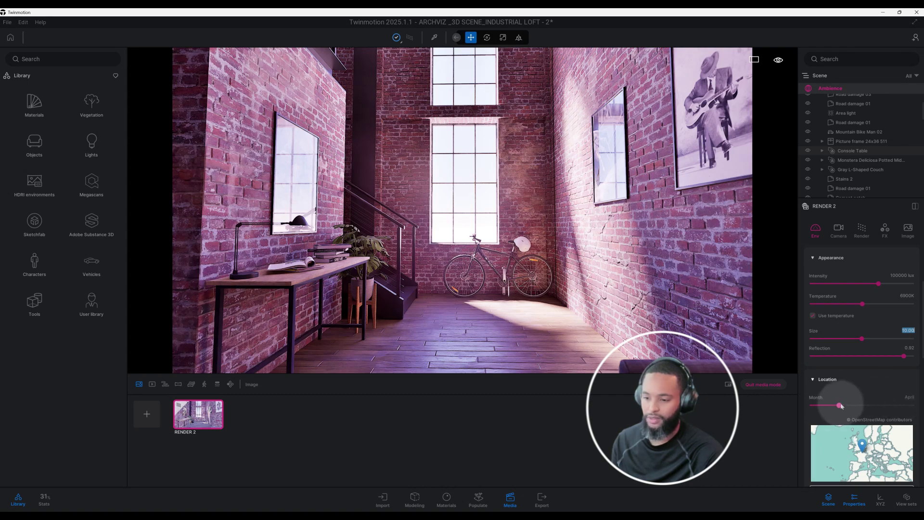
left_click_drag(838, 405, 859, 408)
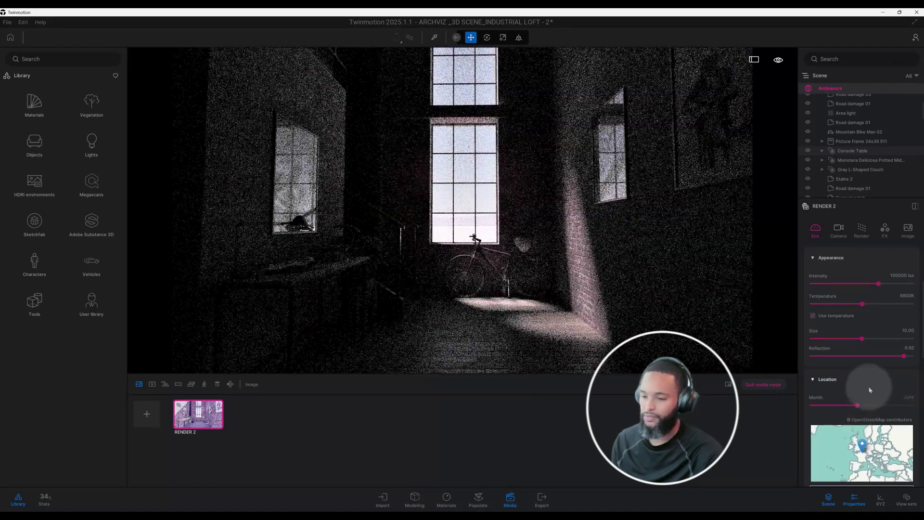
- Set the sky's ambient value to 1.00 in its detail settings
scroll(861, 385, "down", 3)
scroll(870, 375, "down", 4)
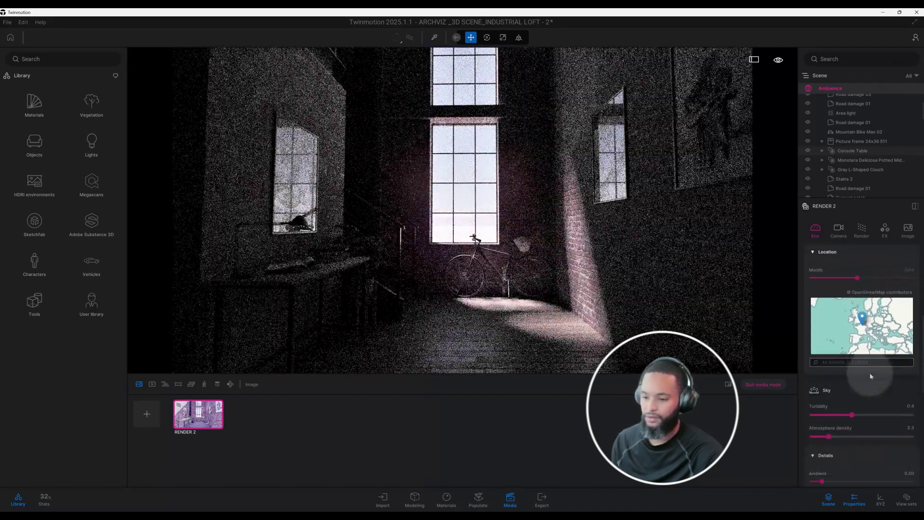
scroll(871, 374, "down", 1)
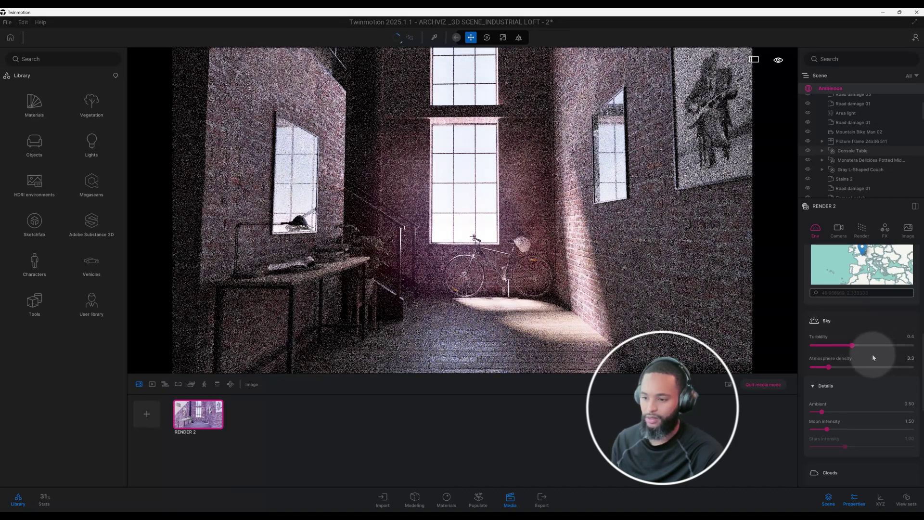
scroll(872, 356, "down", 1)
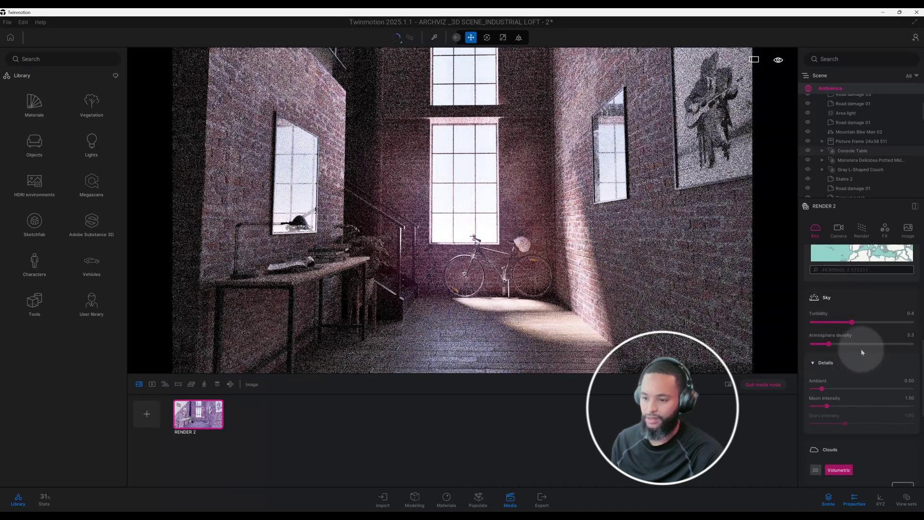
scroll(869, 352, "down", 2)
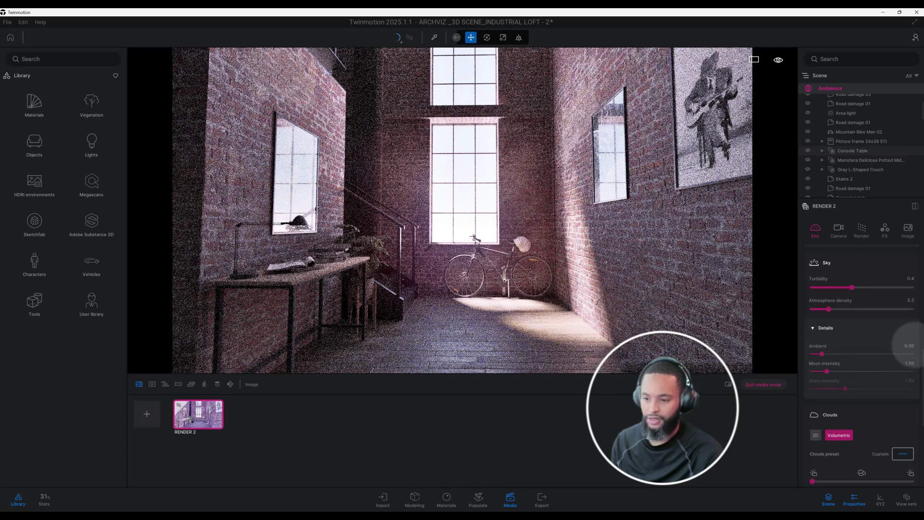
left_click(909, 346)
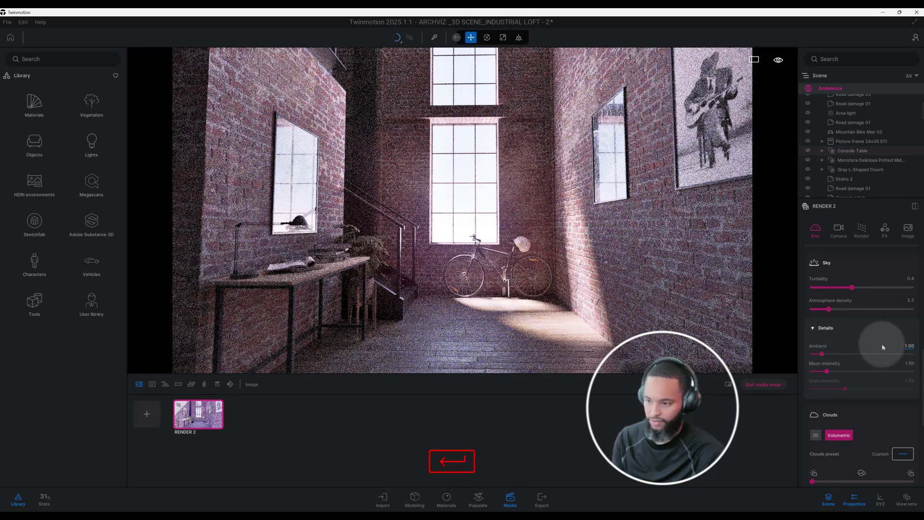
type("1.00")
key("Return")
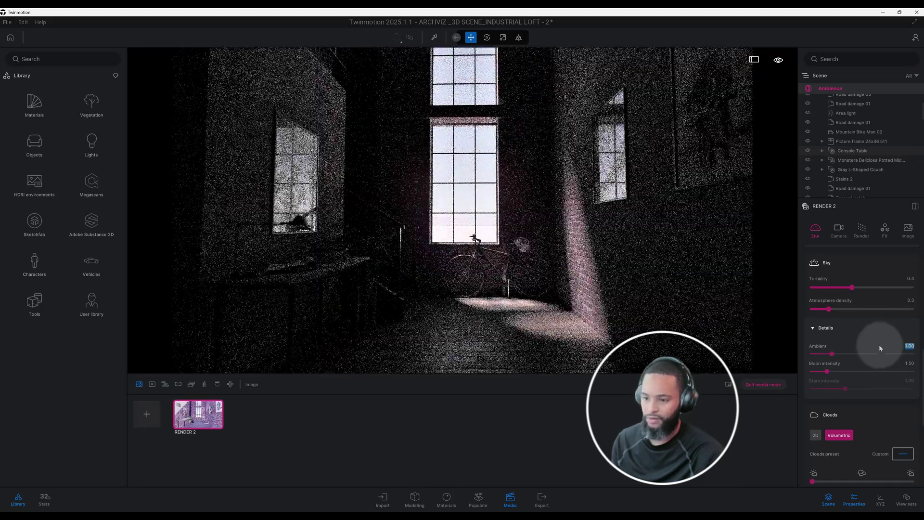
scroll(881, 366, "down", 3)
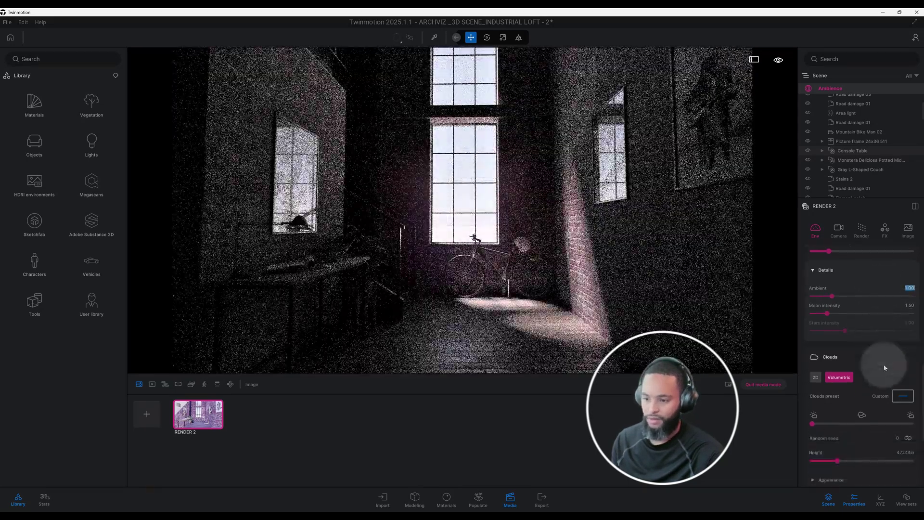
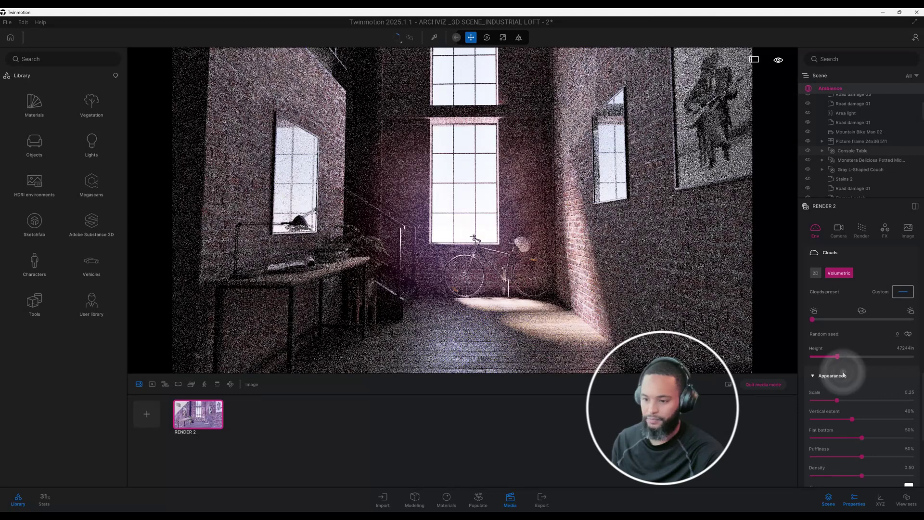
- Collapse the clouds' appearance settings and set the exposure to 0.25 in RENDER 2's camera settings
left_click(842, 374)
scroll(851, 375, "down", 2)
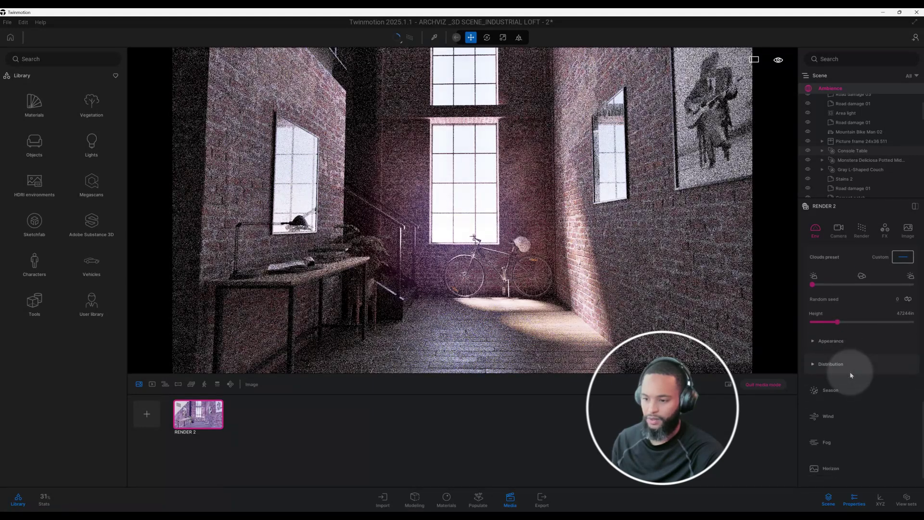
scroll(851, 375, "down", 1)
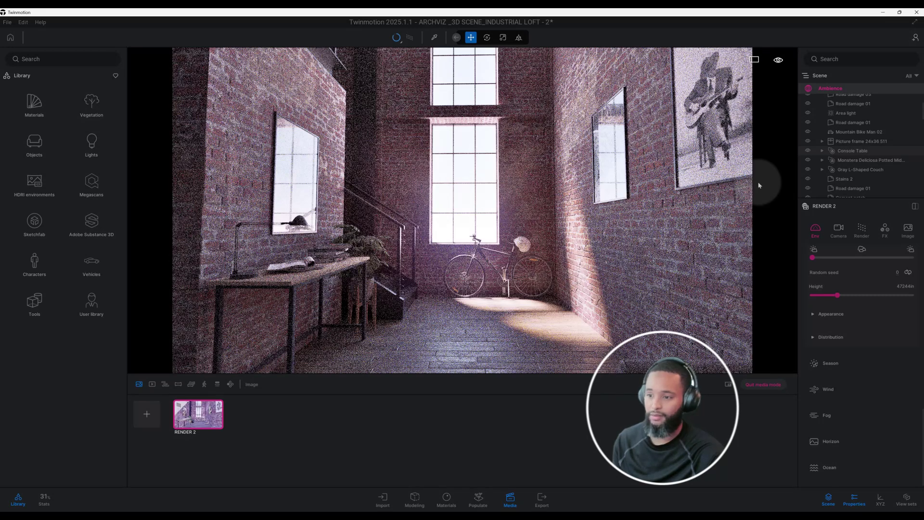
left_click(841, 233)
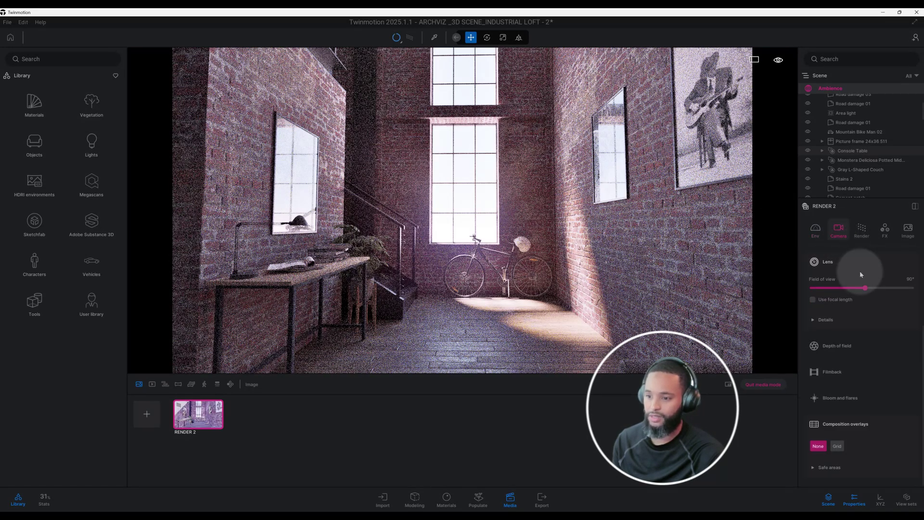
scroll(878, 308, "up", 3)
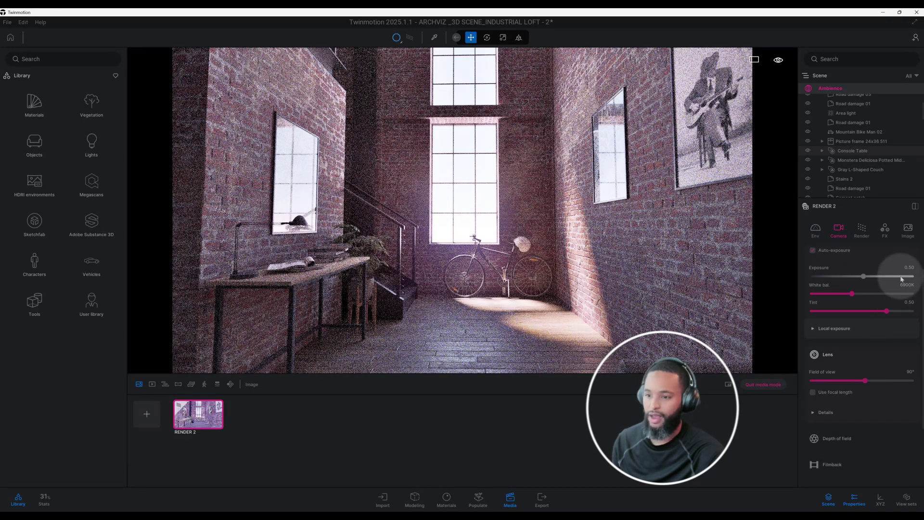
scroll(901, 276, "up", 1)
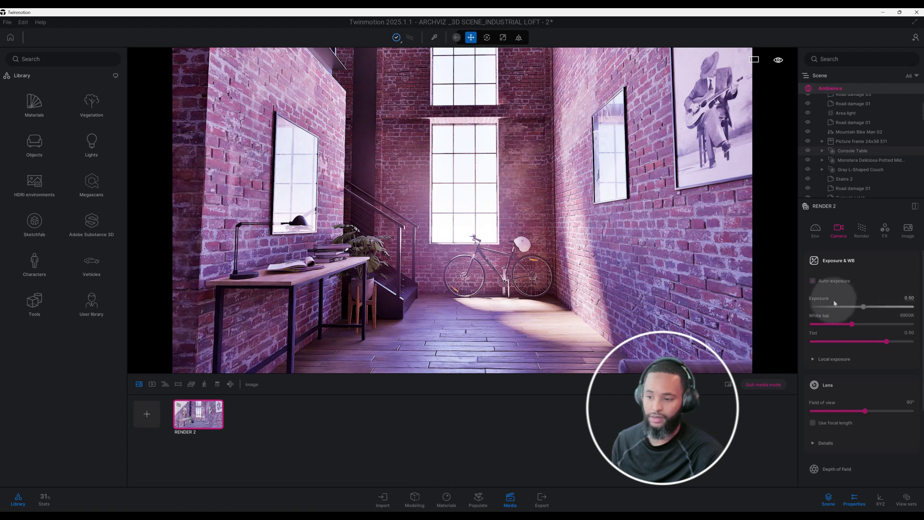
left_click(909, 298)
type("0.25")
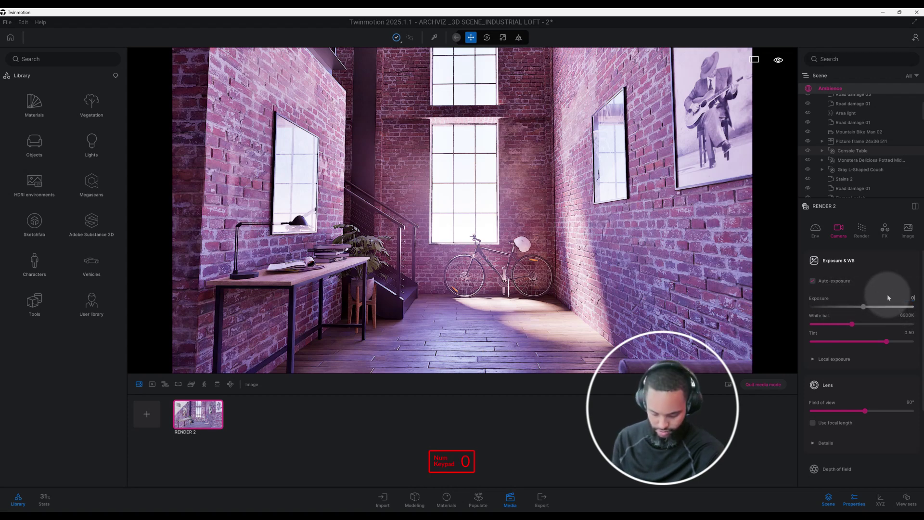
key("Return")
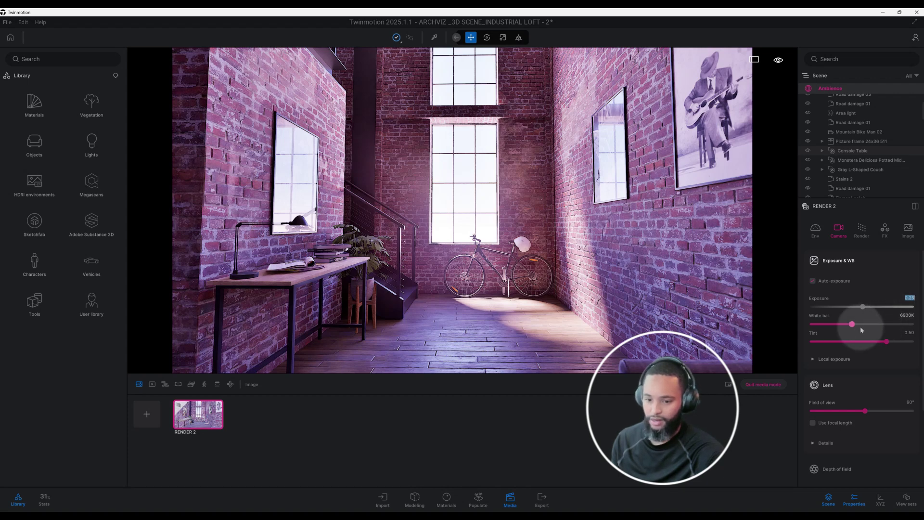
- Set the camera's white balance to 5622K
left_click(909, 315)
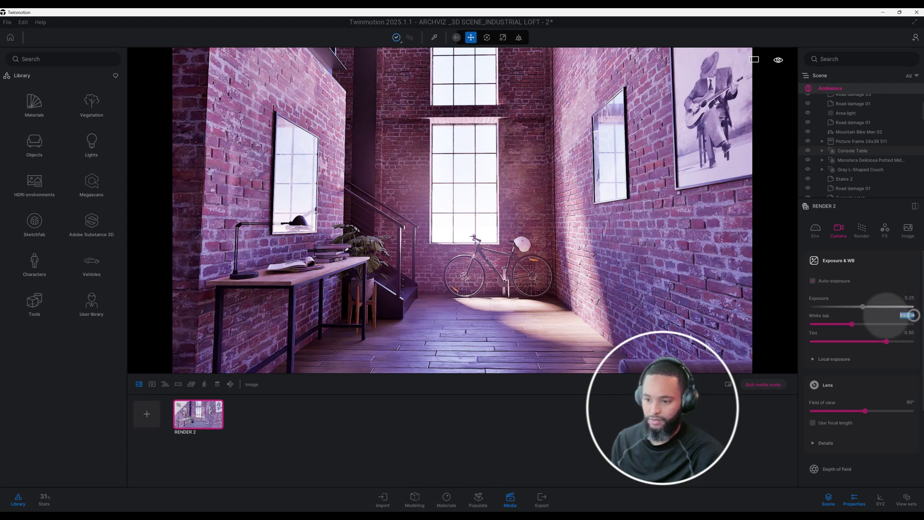
type("5")
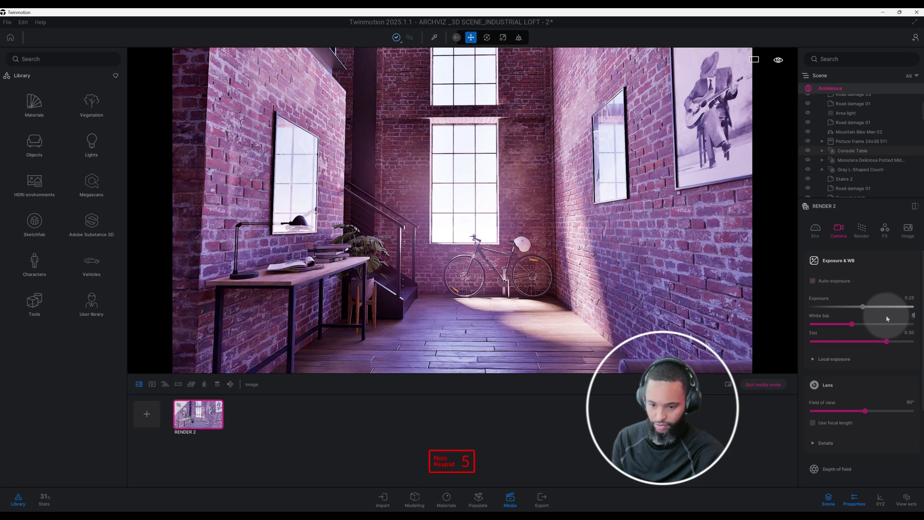
type("622")
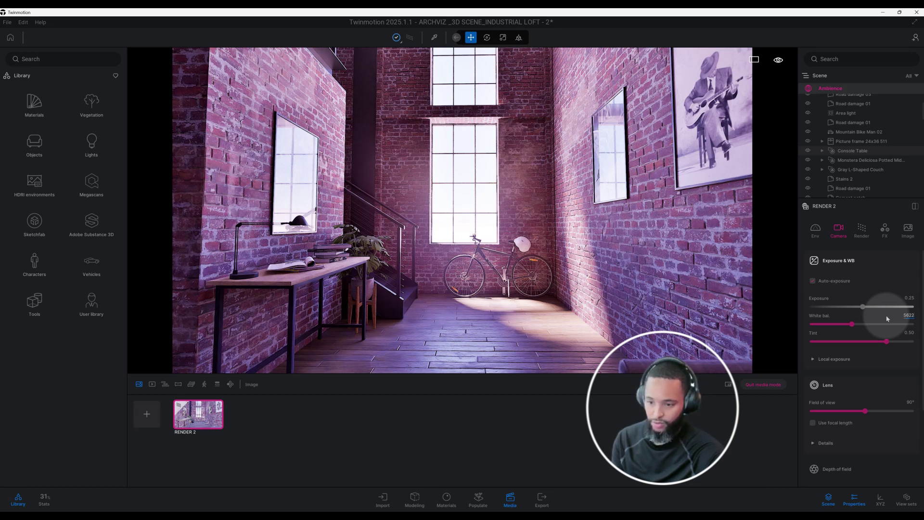
key("Return")
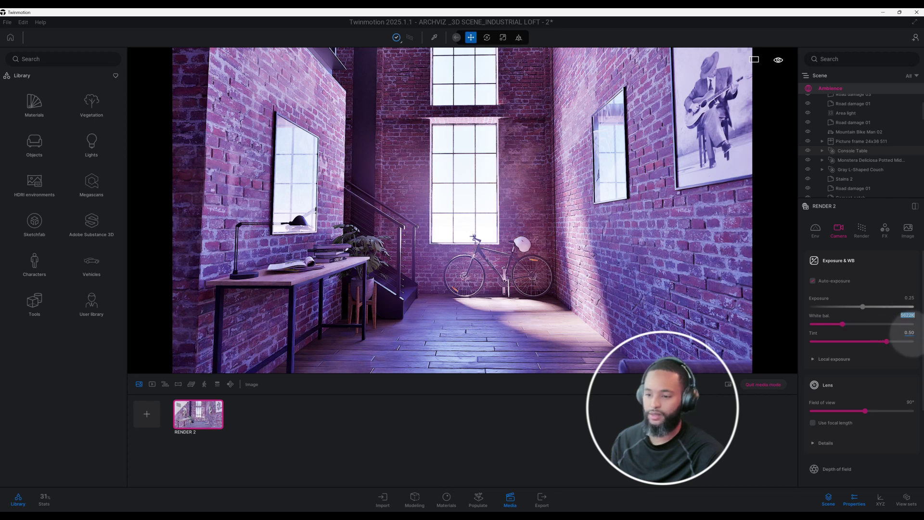
- Set the camera's tint to -0.70
left_click(909, 333)
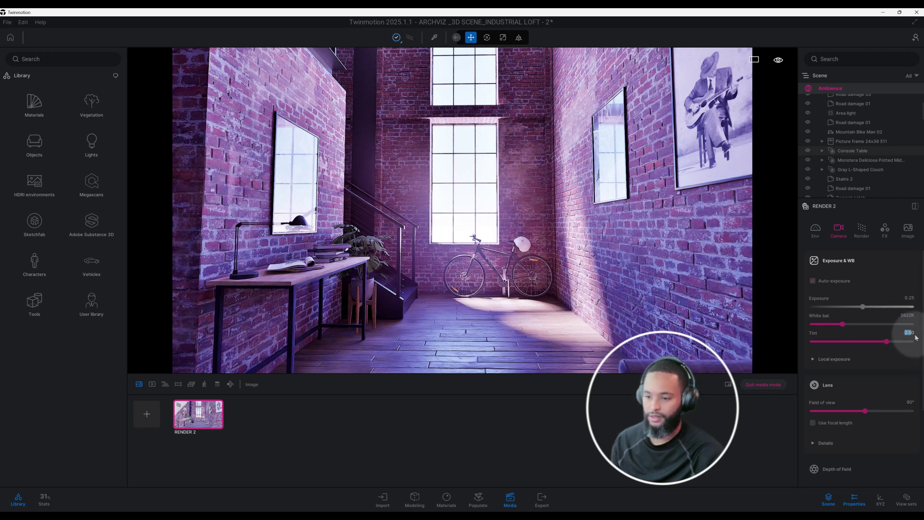
key("BackSpace")
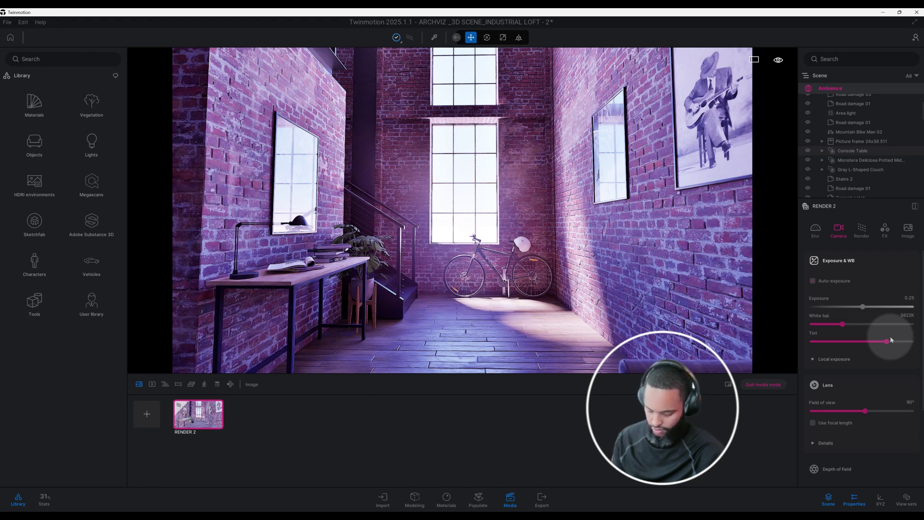
type("-0.")
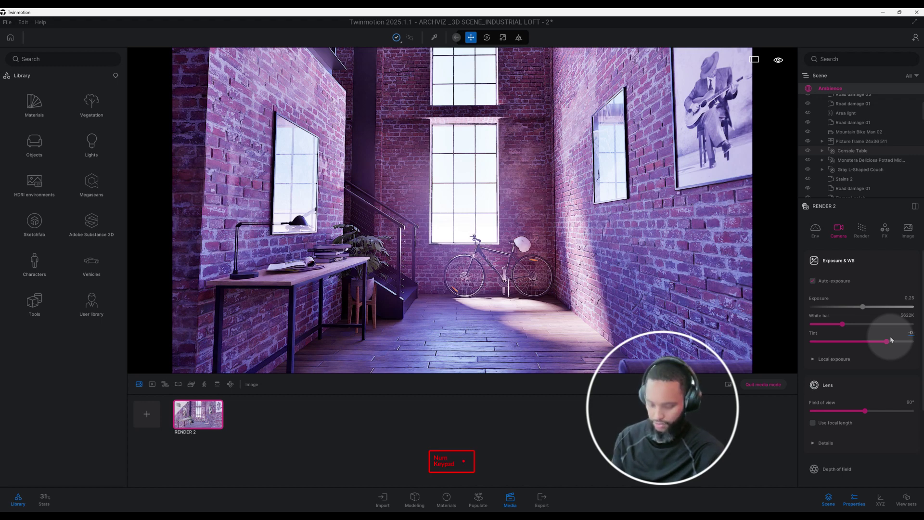
type("70")
key("Return")
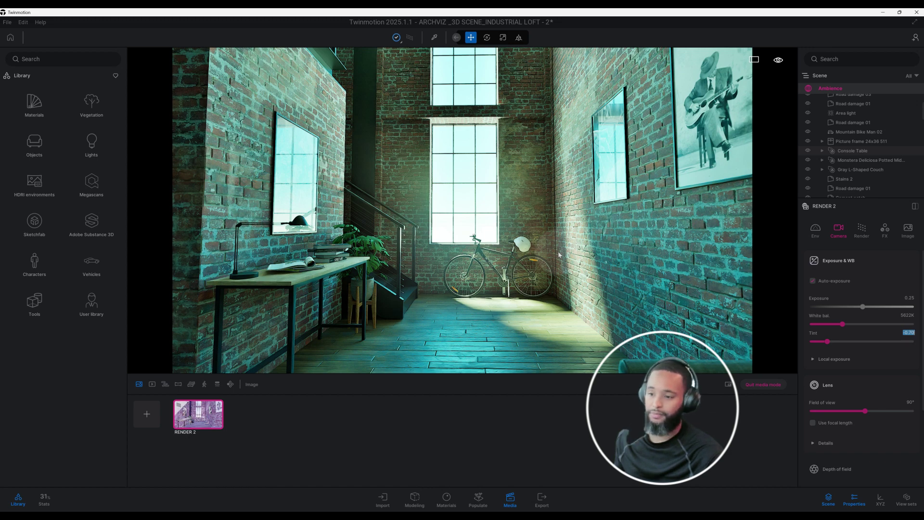
- Set the shadows value to 1.00 in the camera's local exposure settings
left_click(857, 359)
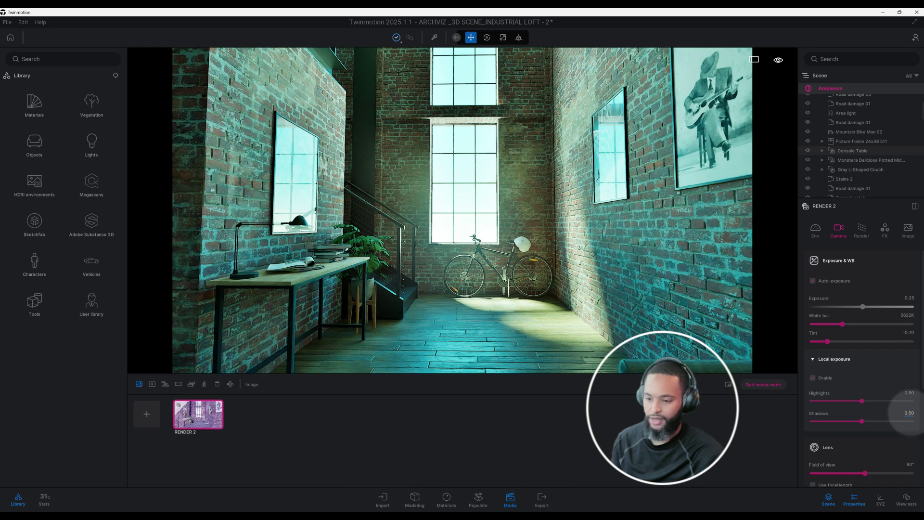
left_click(909, 413)
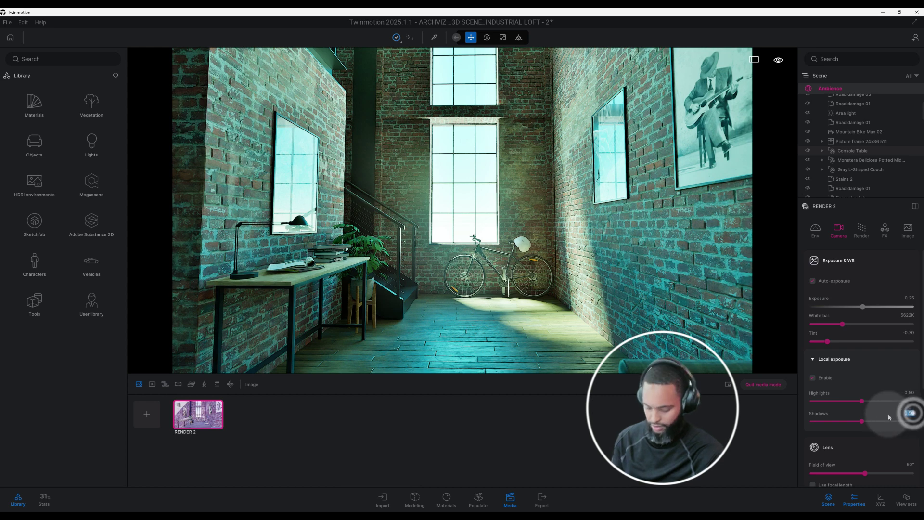
type("1")
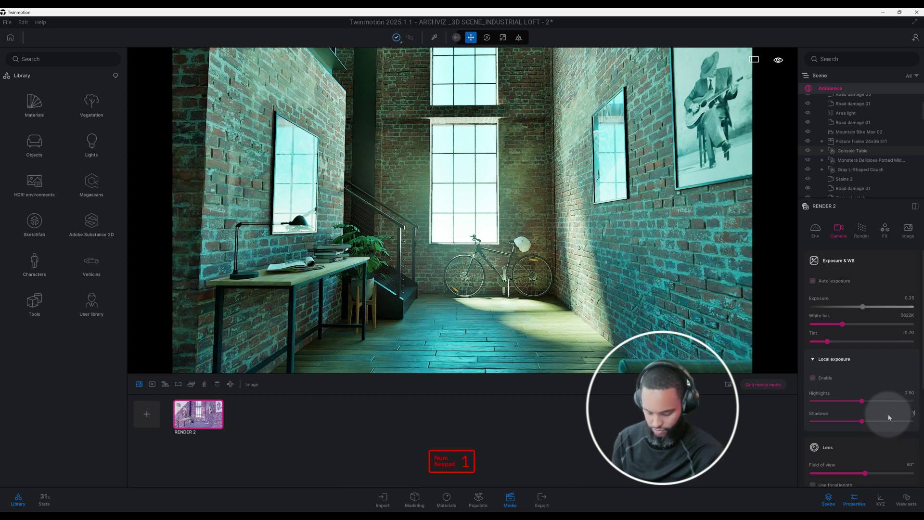
key("Return")
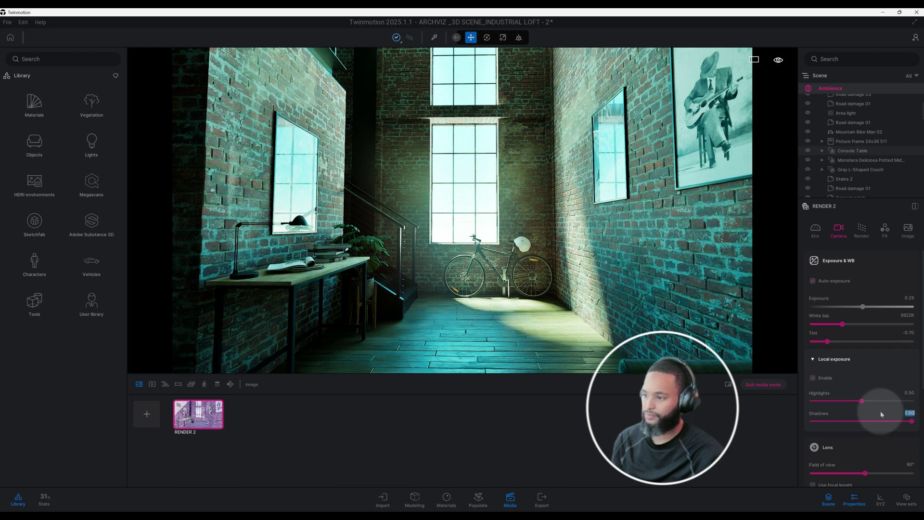
- Switch the camera lens to use focal length and set it to 26 mm
scroll(883, 406, "down", 3)
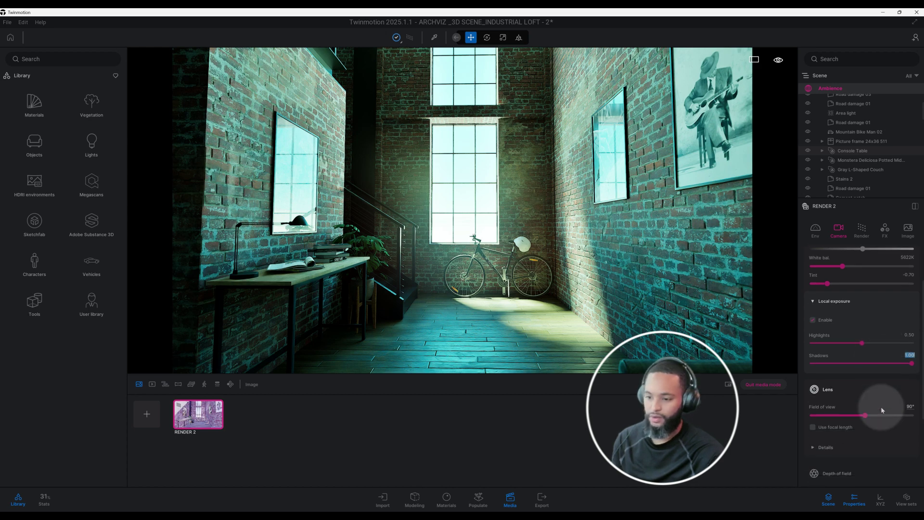
scroll(882, 409, "down", 1)
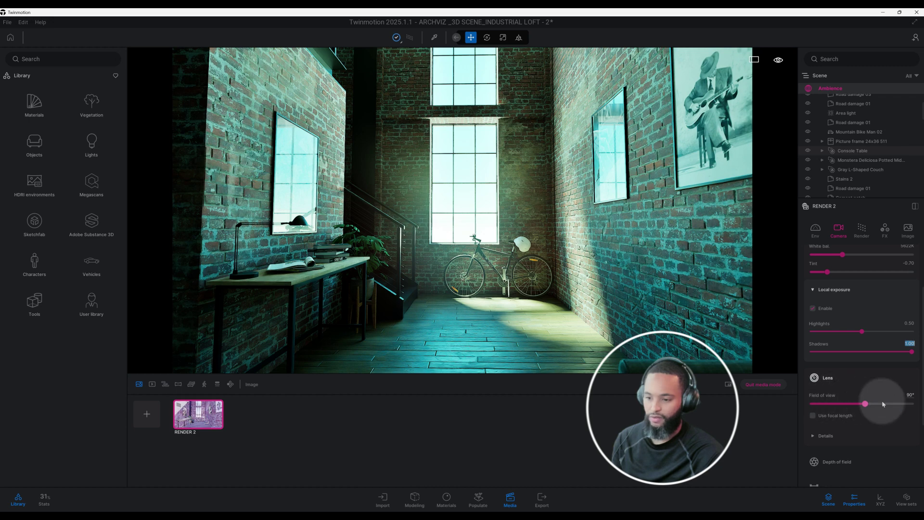
left_click(812, 416)
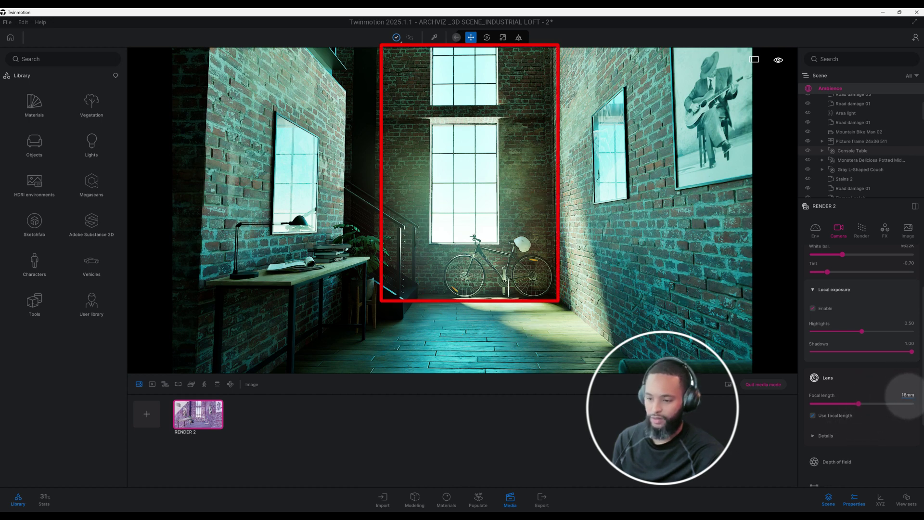
left_click(907, 394)
type("26")
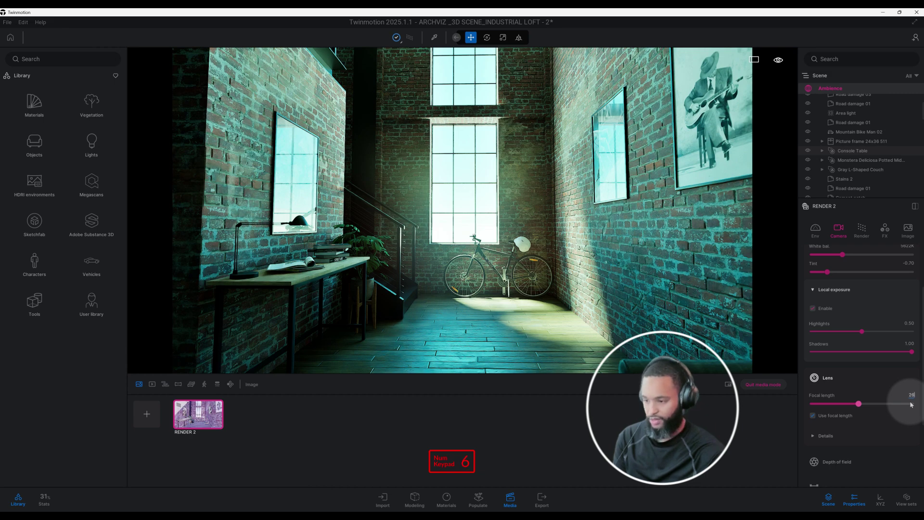
key("Return")
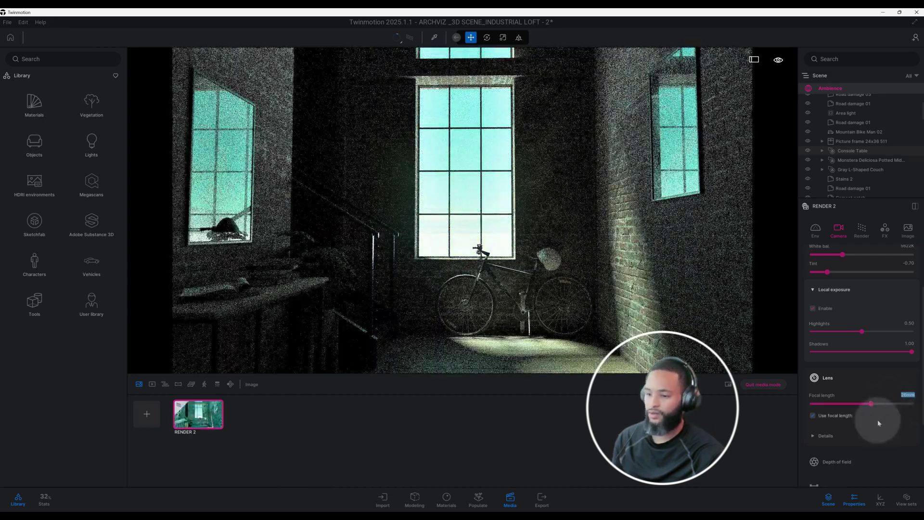
- Raise the vignetting to 100% in the lens details
scroll(877, 420, "down", 1)
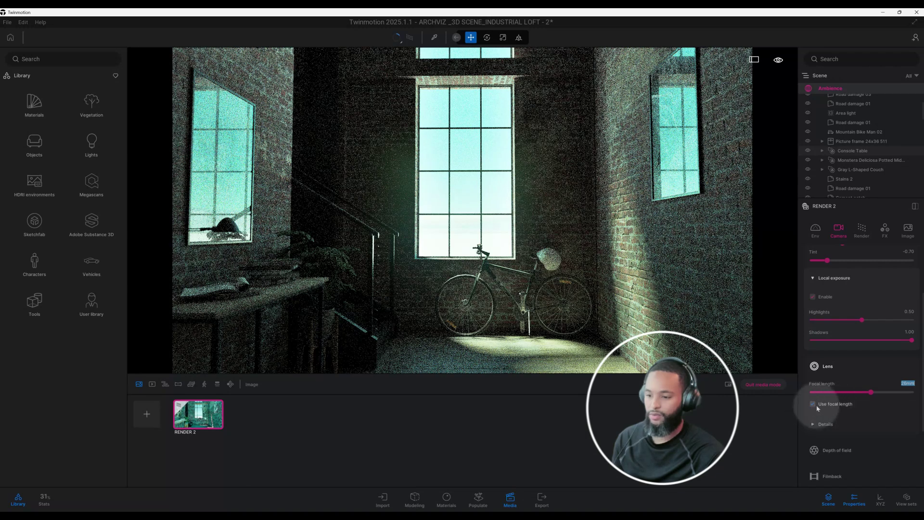
left_click(838, 422)
scroll(849, 421, "down", 4)
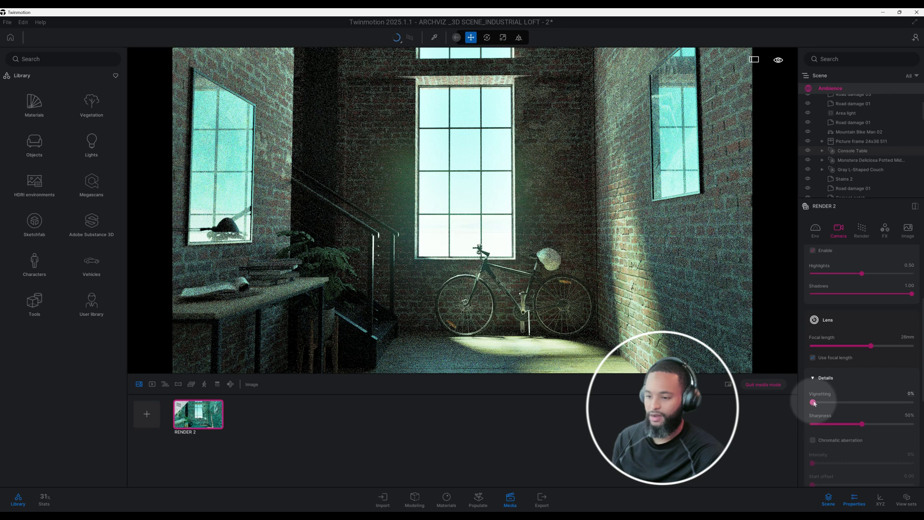
left_click_drag(812, 402, 874, 408)
left_click_drag(892, 408, 918, 409)
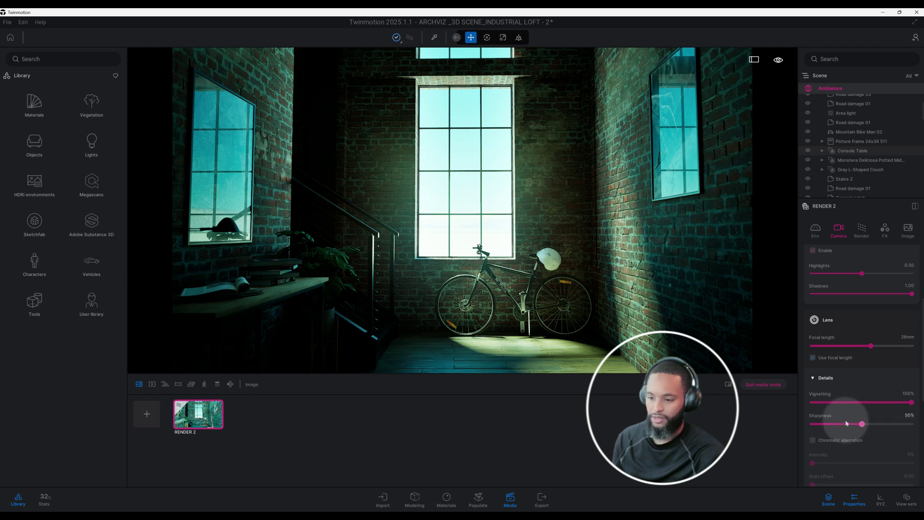
- Set the lens sharpness to 20% and turn on Parallelism for the camera
left_click(909, 415)
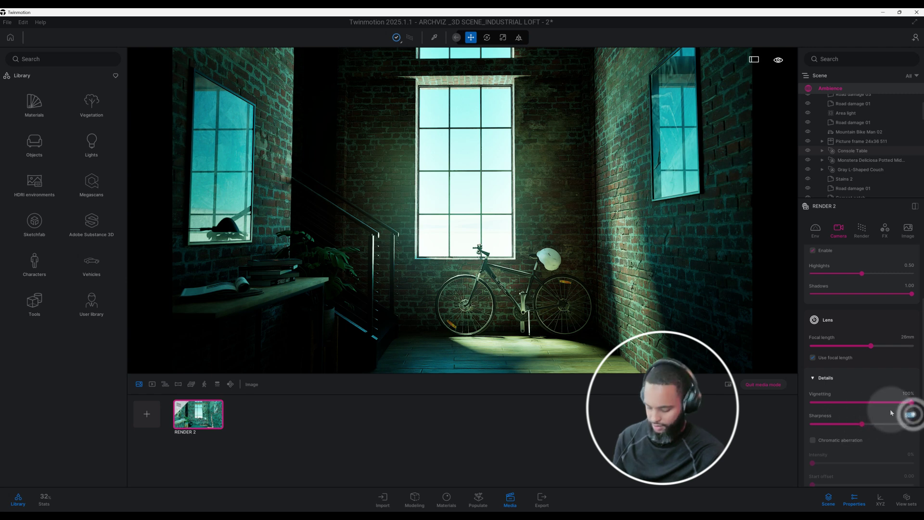
key("BackSpace")
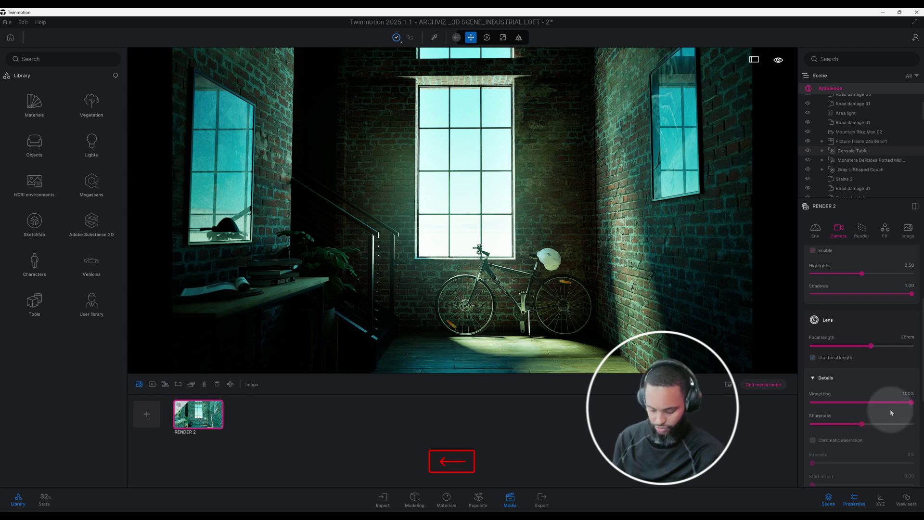
type("20")
key("Return")
scroll(890, 397, "down", 4)
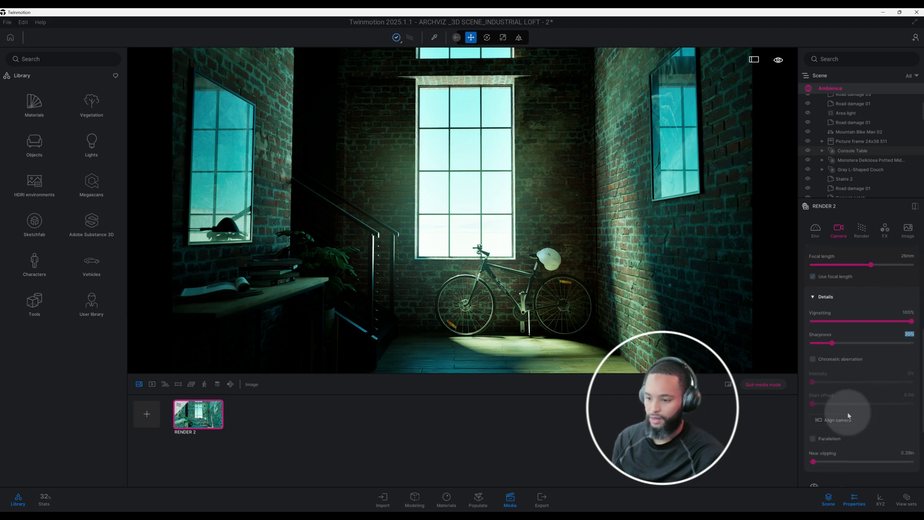
left_click(812, 439)
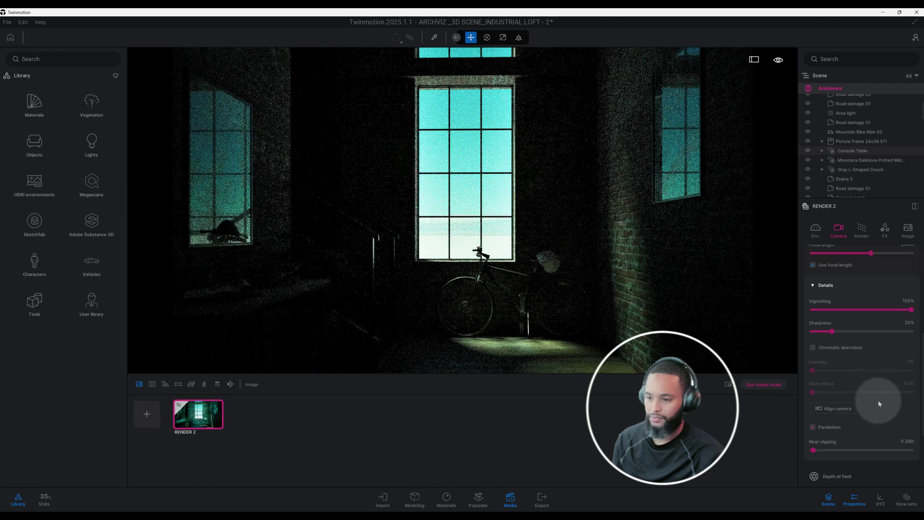
- Pick the bicycle beneath the central window as the focus point in the camera's depth of field settings
scroll(879, 402, "down", 3)
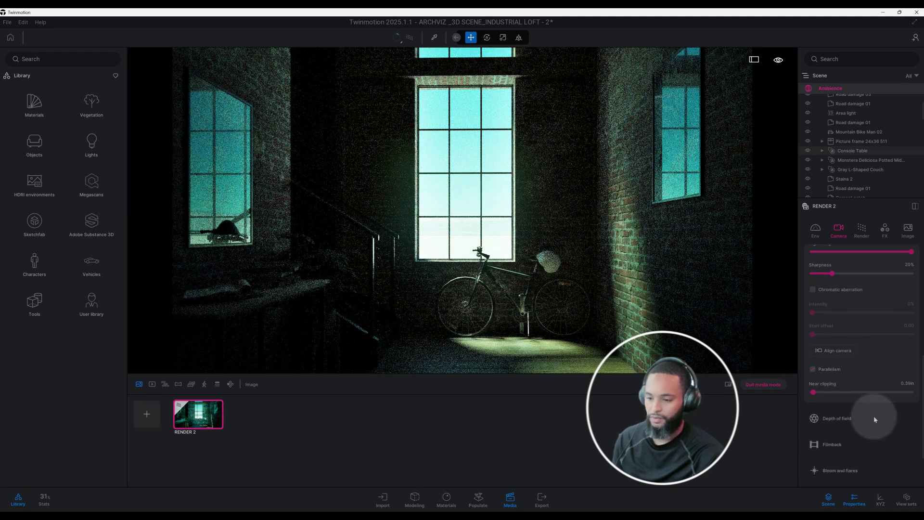
left_click(875, 419)
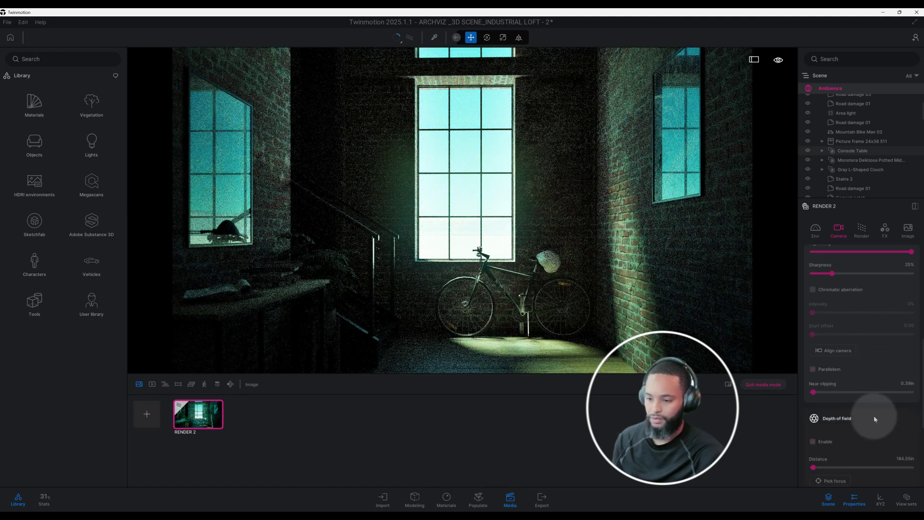
scroll(874, 415, "down", 2)
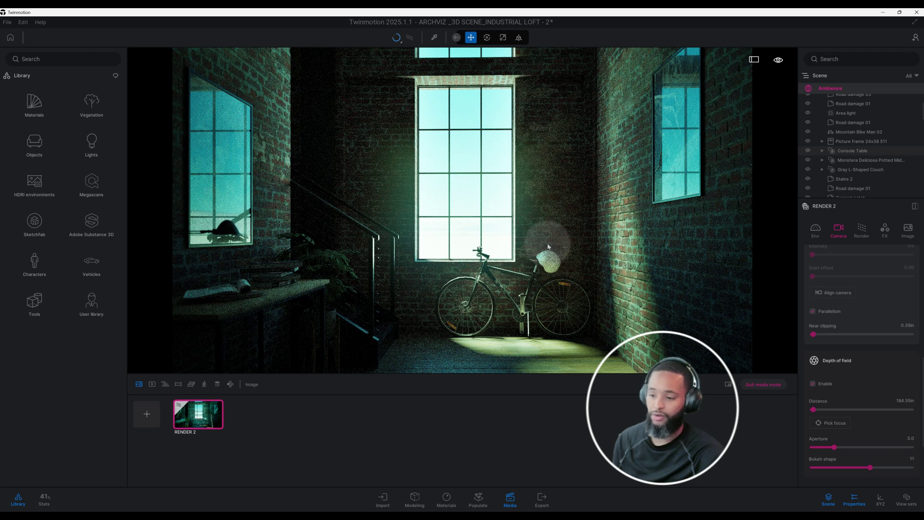
scroll(875, 416, "down", 1)
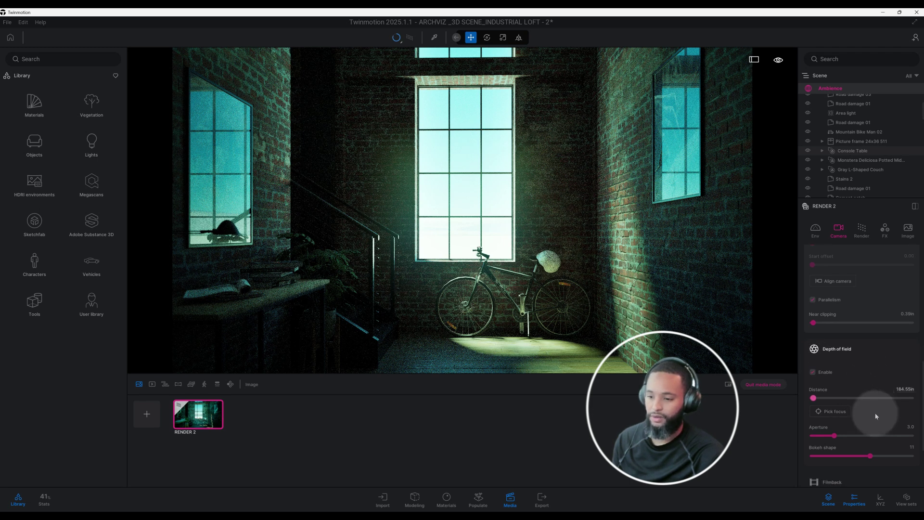
scroll(876, 415, "down", 1)
left_click(833, 400)
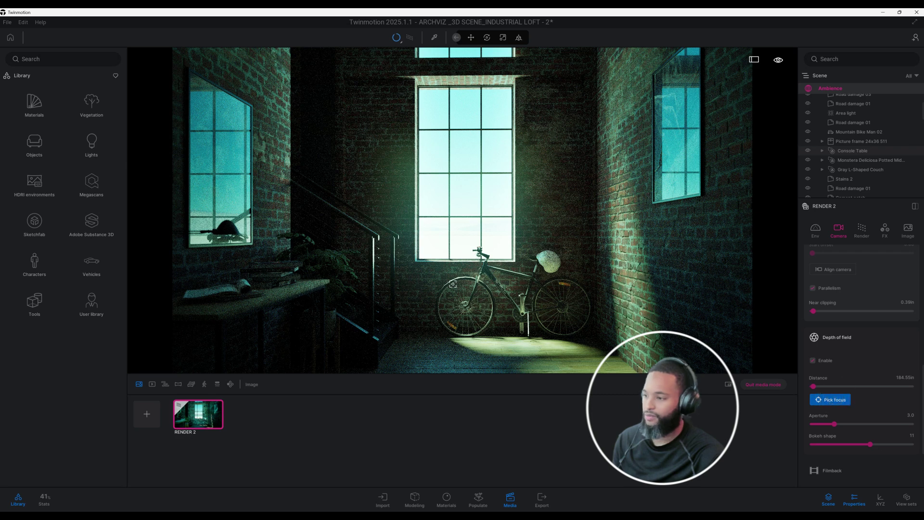
left_click(496, 280)
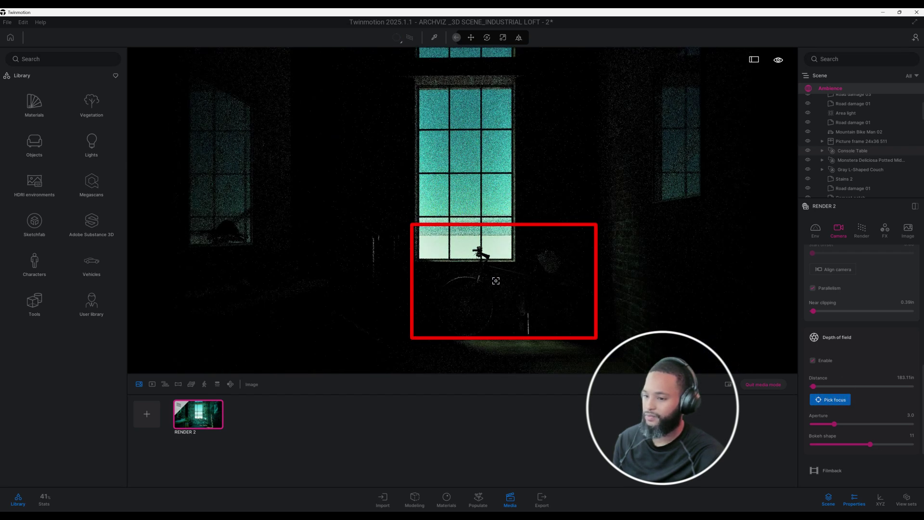
- Set the depth of field bokeh shape to 10
scroll(860, 359, "down", 3)
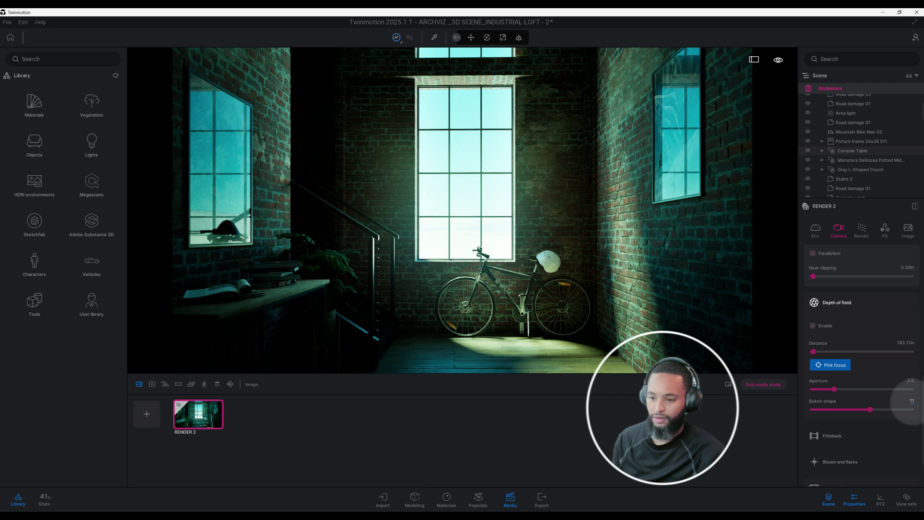
left_click(911, 400)
type("10")
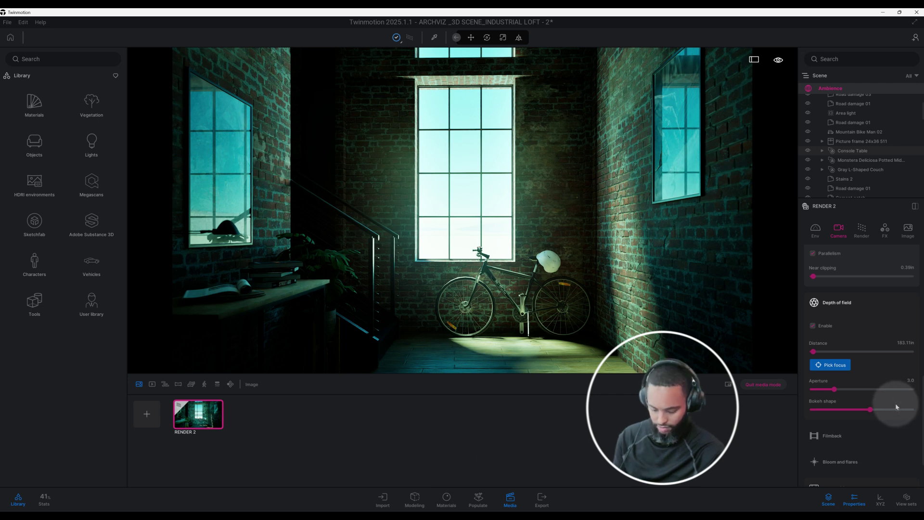
key("Return")
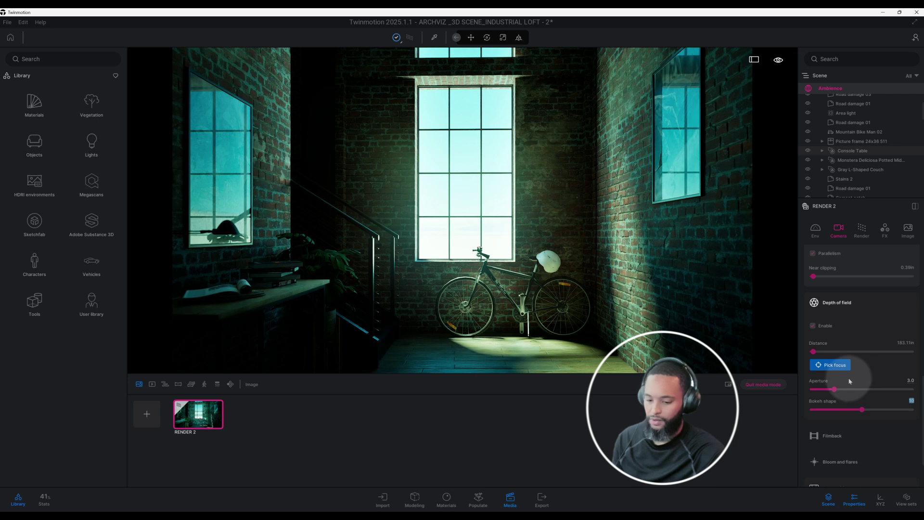
scroll(852, 411, "down", 2)
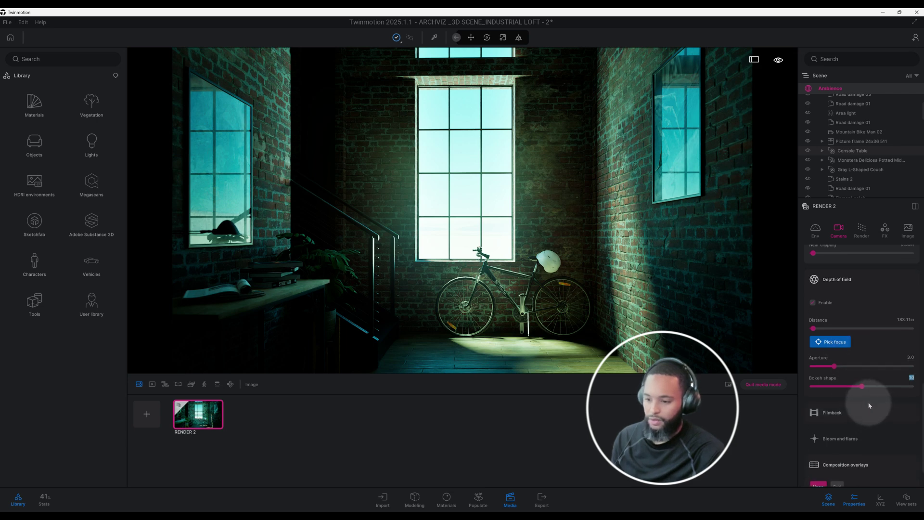
left_click(865, 406)
left_click(865, 406)
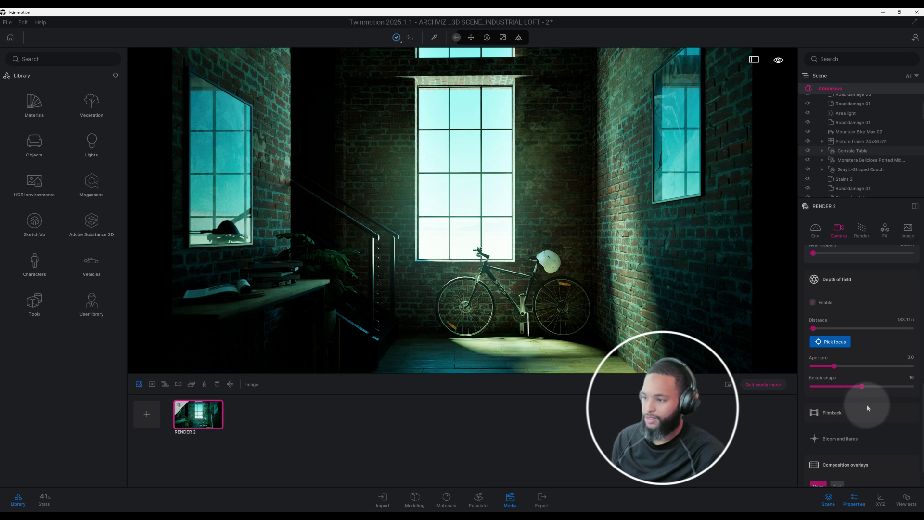
- Reframe the camera view slightly against the grid composition overlay and set the overlay back to None
scroll(877, 406, "down", 3)
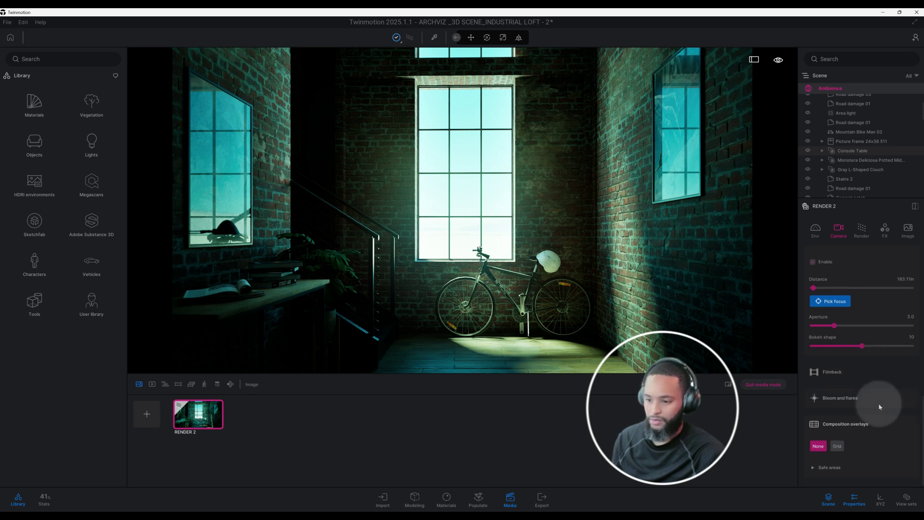
left_click(837, 445)
left_click(471, 304)
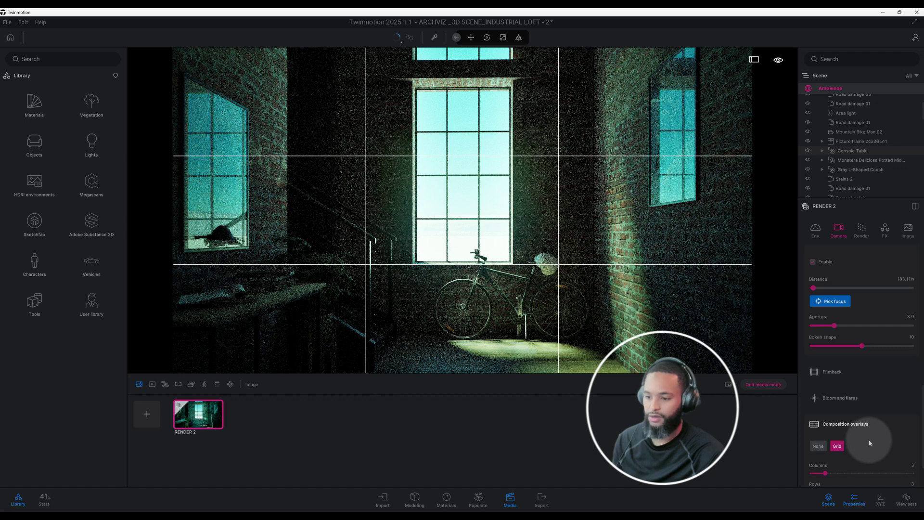
left_click(817, 446)
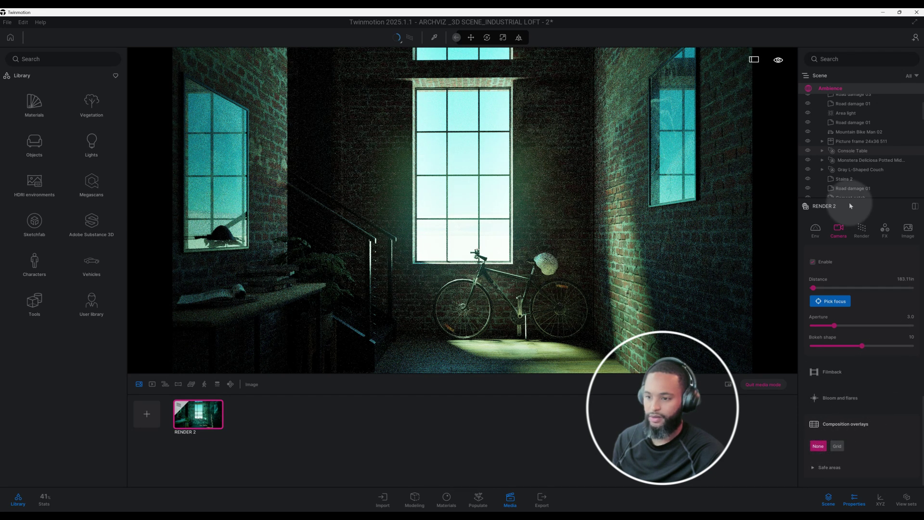
- Set the path tracer's samples per pixel to 2048 in the render quality details
left_click(868, 235)
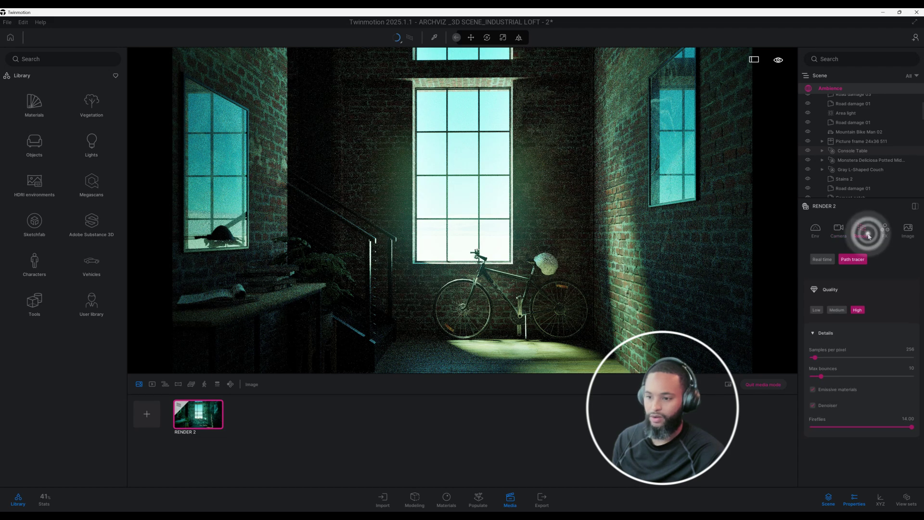
left_click(911, 350)
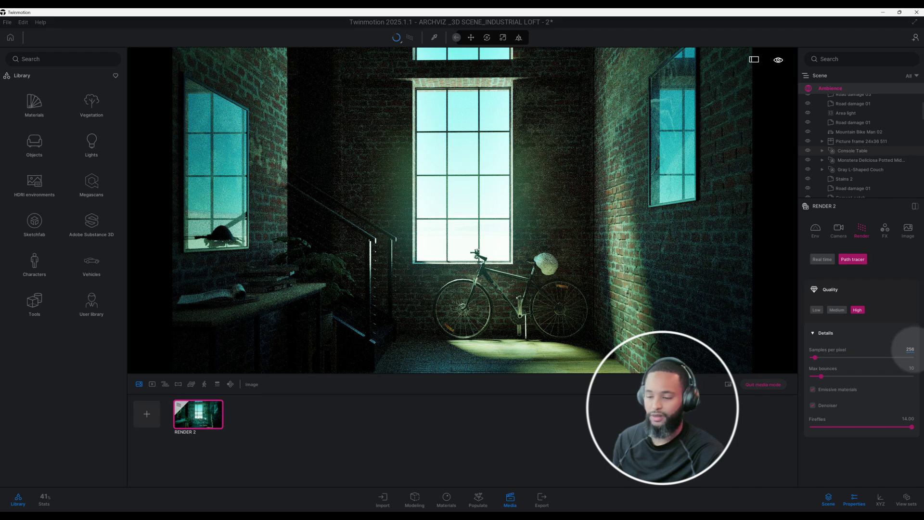
left_click(910, 349)
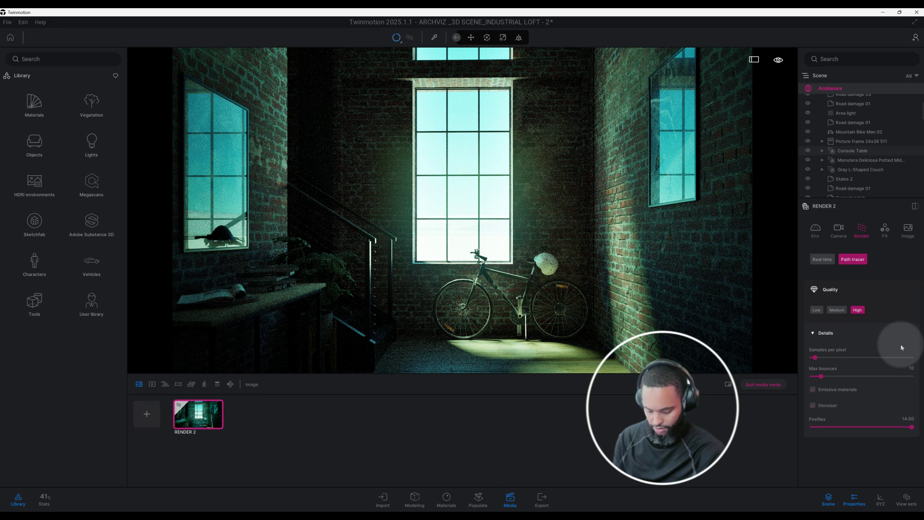
type("2048")
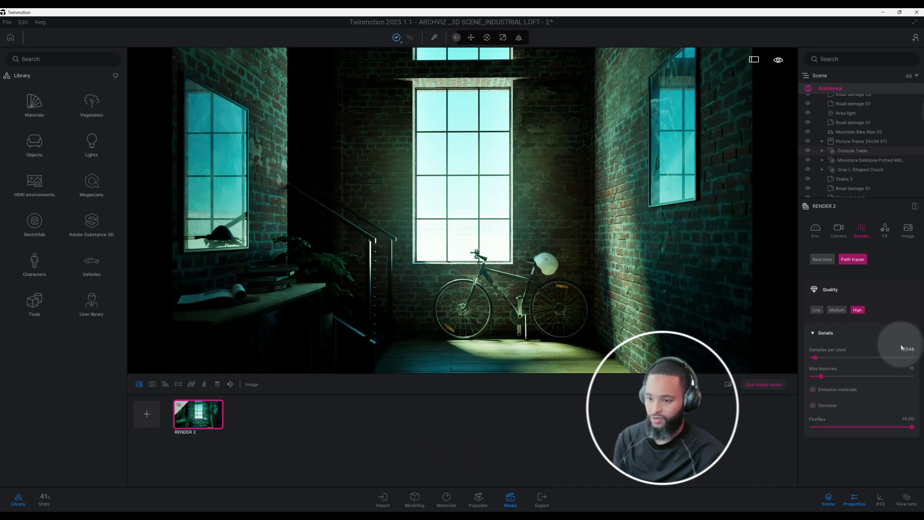
key("Return")
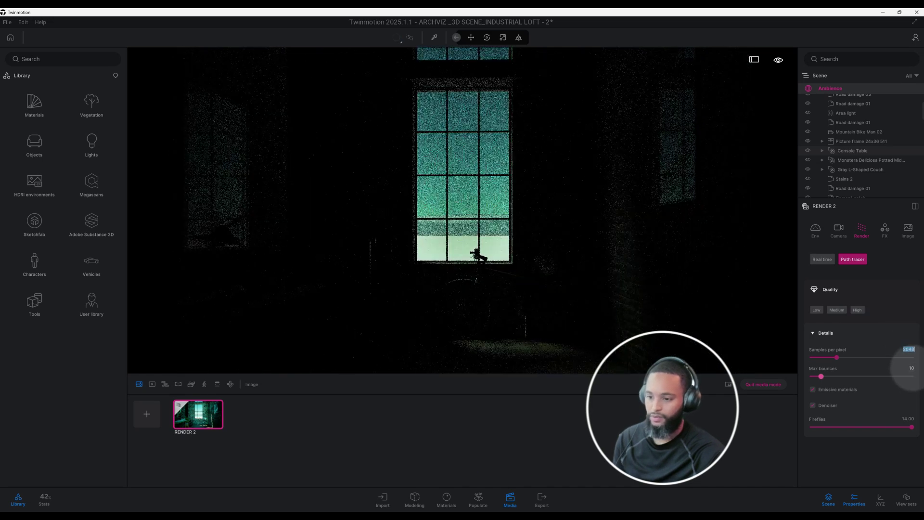
- Set the path tracer's max bounces to 15
left_click(891, 370)
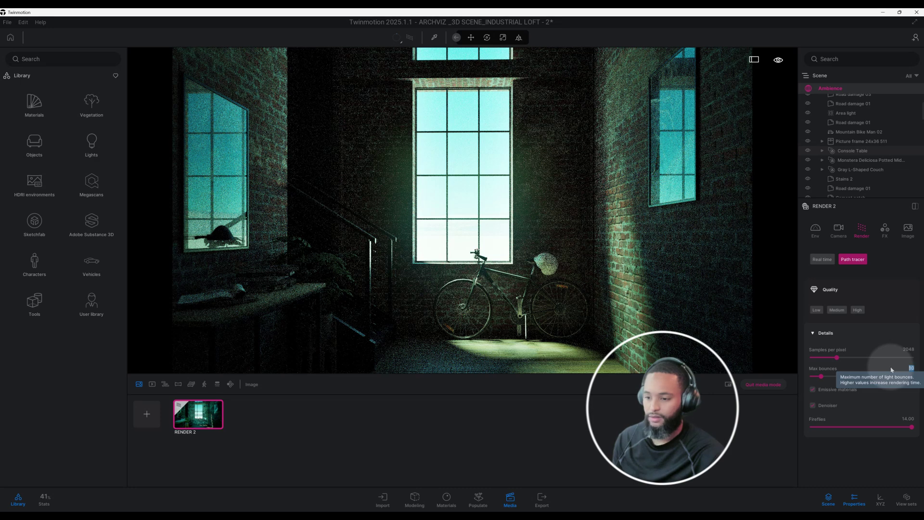
key("BackSpace")
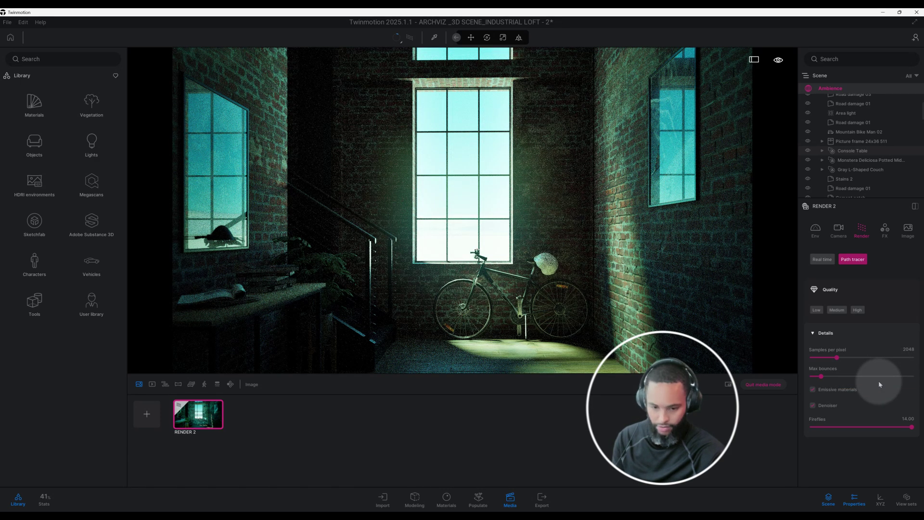
type("15")
key("Return")
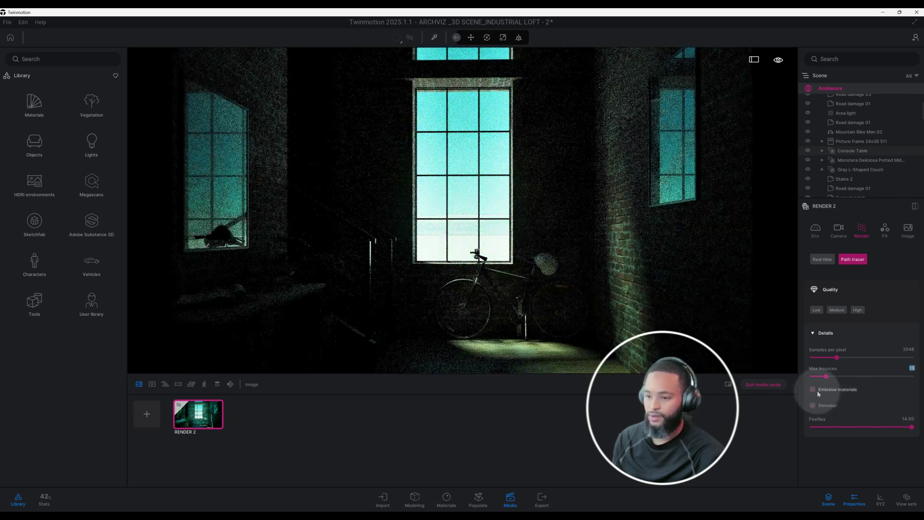
- Set the path tracer's fireflies value to 5.00
left_click(812, 406)
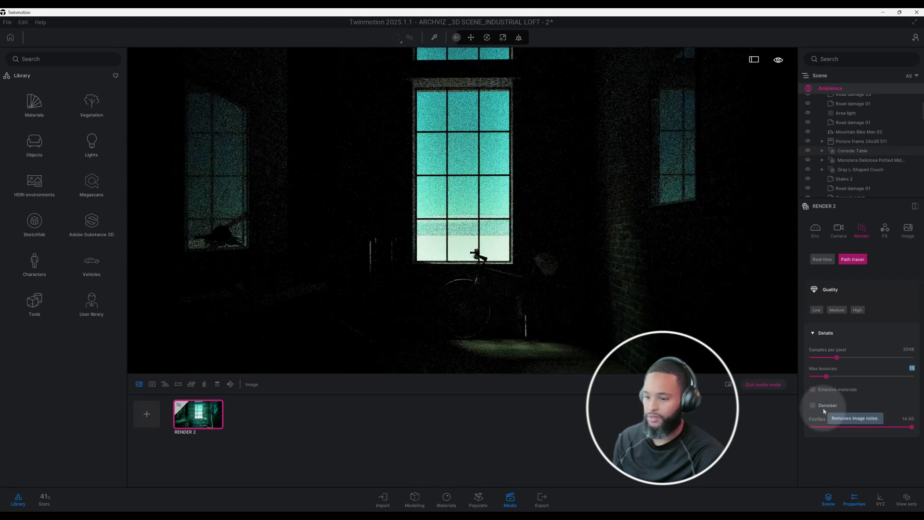
left_click(833, 419)
left_click(917, 417)
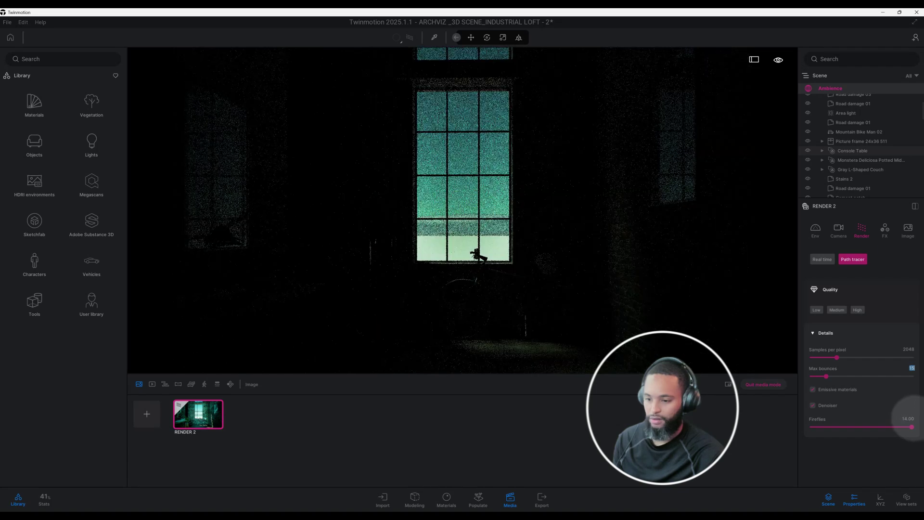
left_click(908, 418)
key("BackSpace")
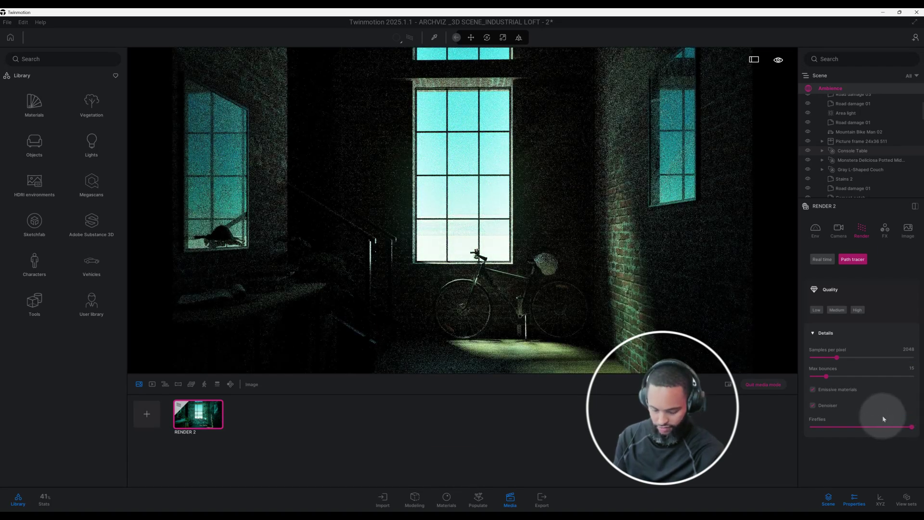
type("5")
key("Return")
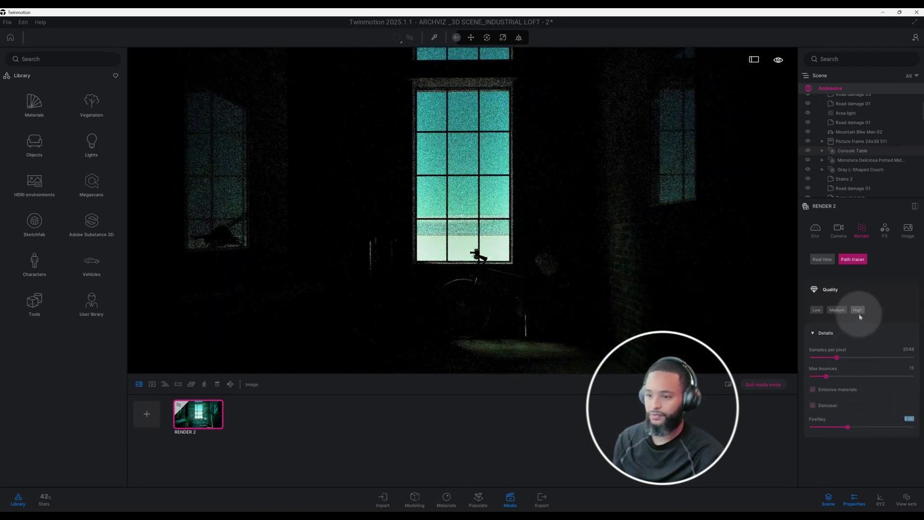
left_click(858, 311)
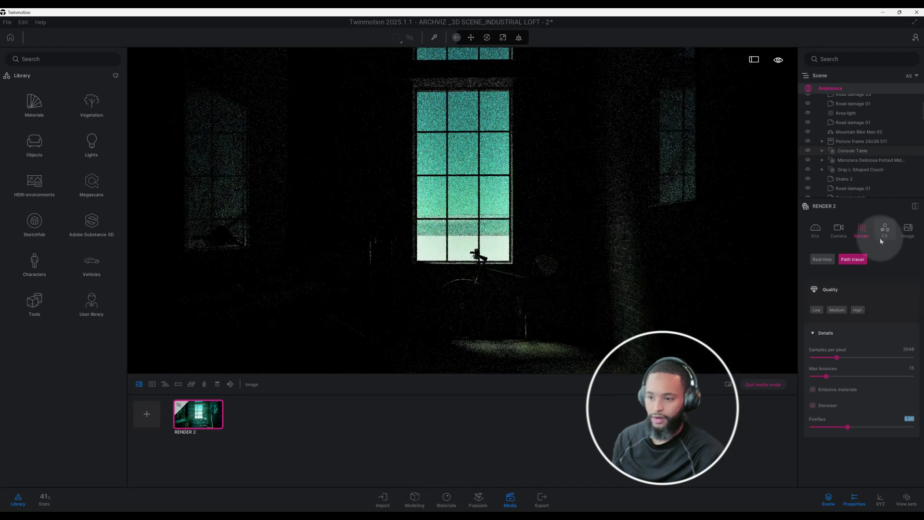
- Set the color grading contrast to 55% in the image's FX settings
left_click(881, 238)
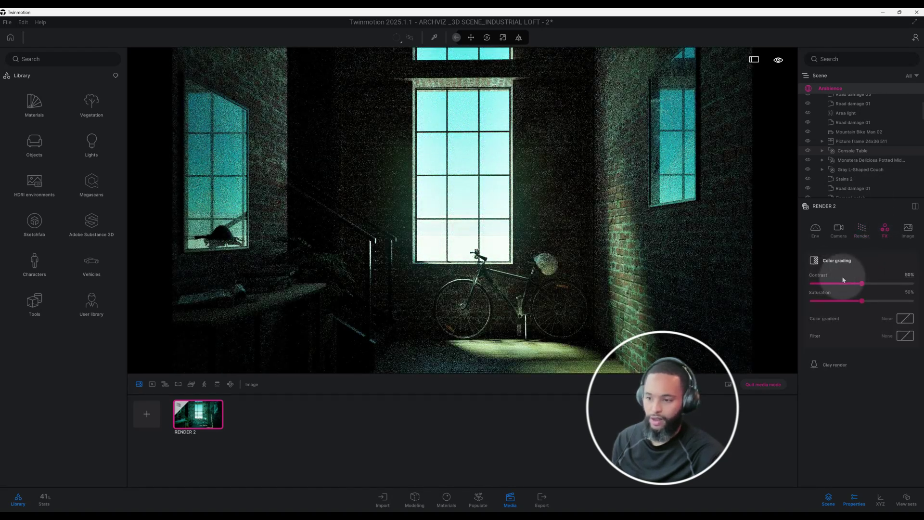
left_click(909, 275)
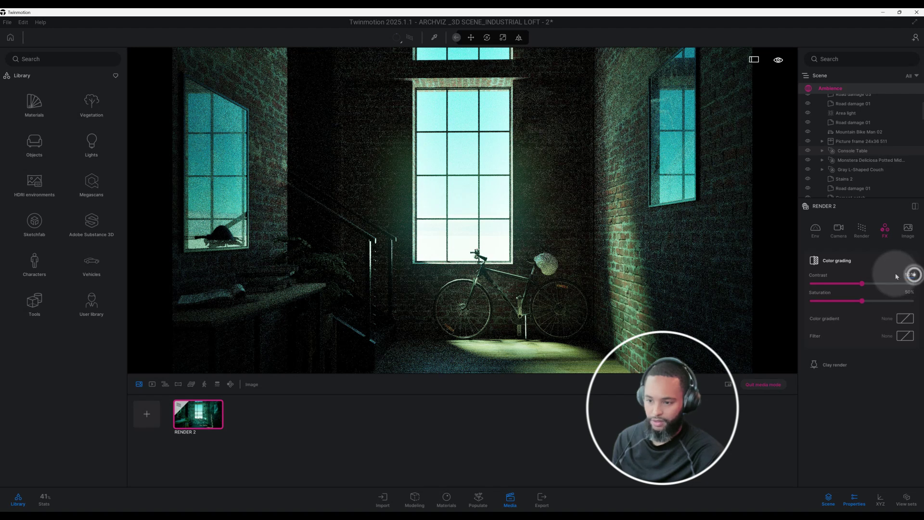
key("BackSpace")
type("55")
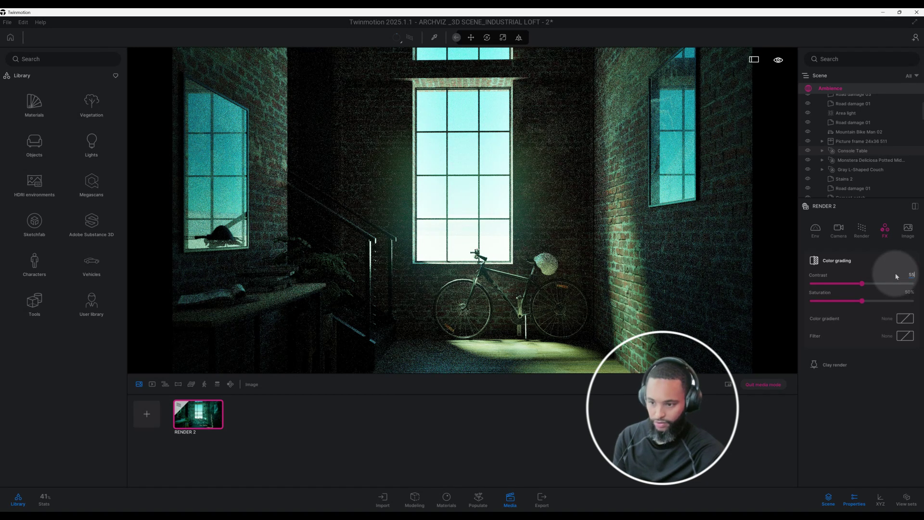
key("Return")
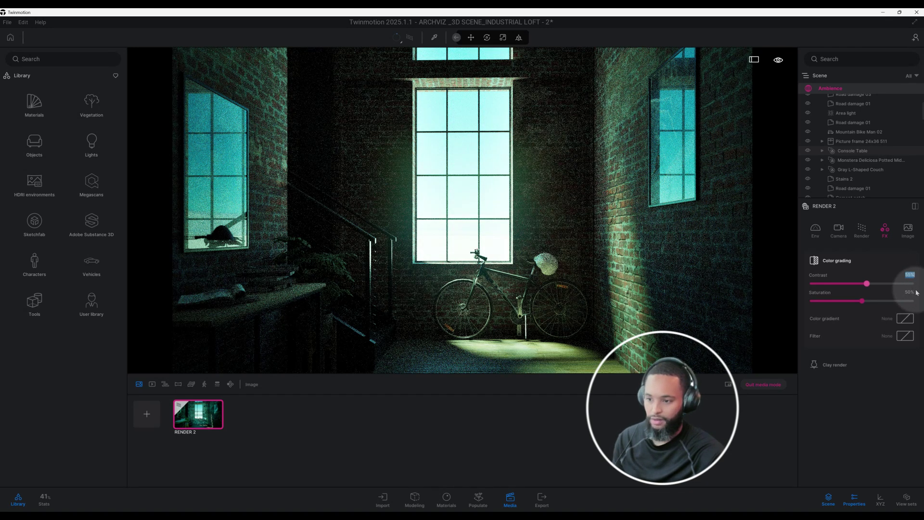
- Lower the color grading saturation to 38%
left_click(909, 293)
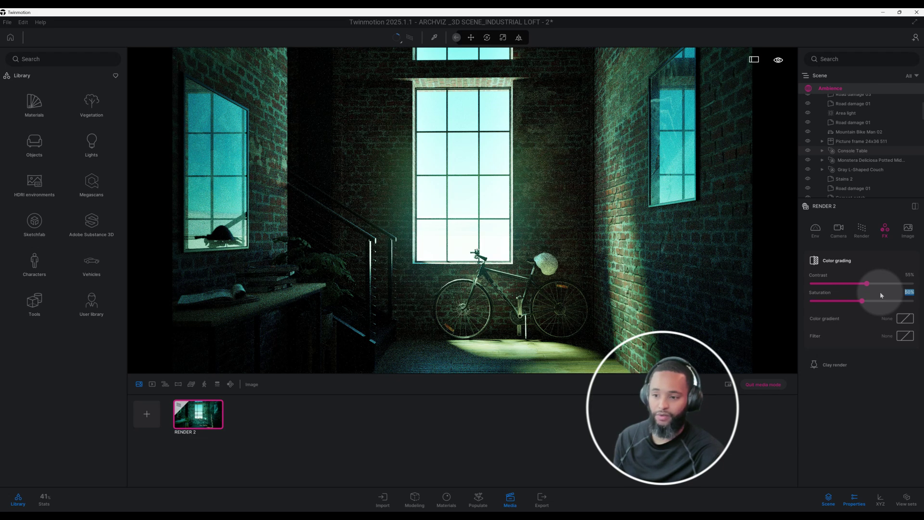
type("3")
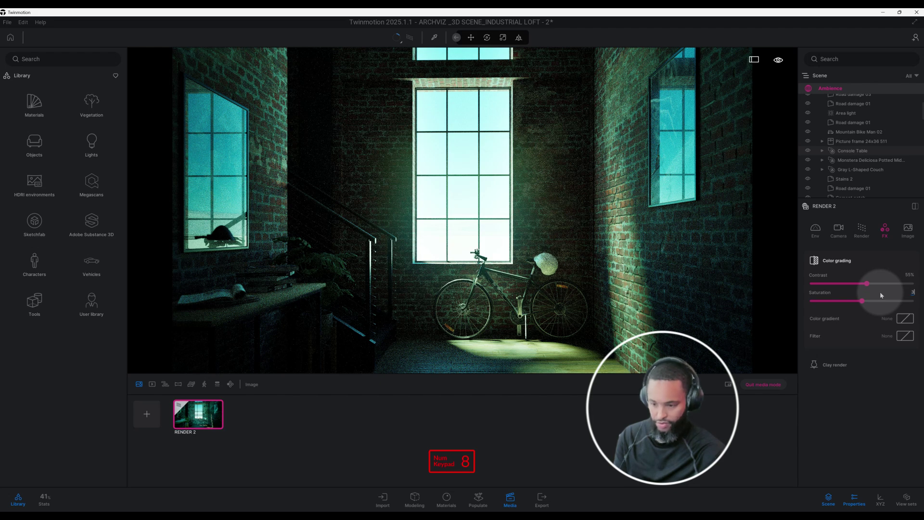
type("8")
key("KP_Enter")
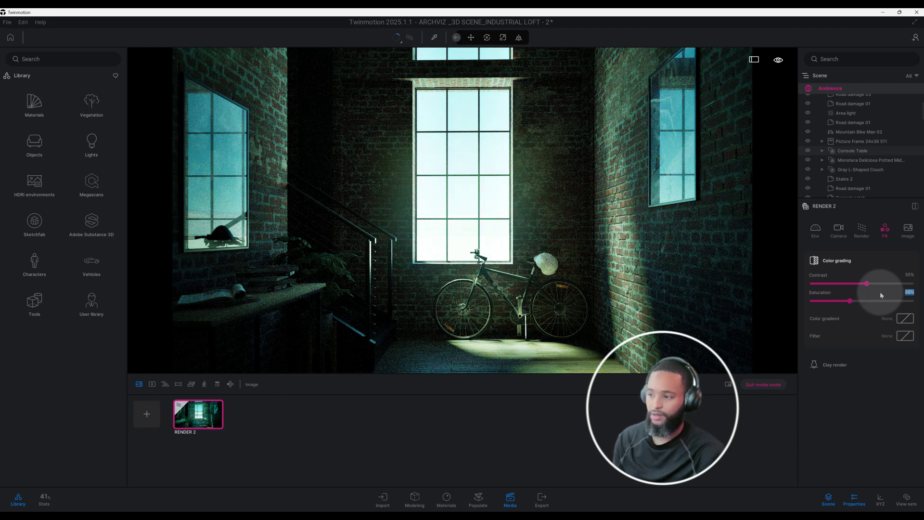
- Try the Anso, AUT, Copper, DT6, DT7, DT8, ISM and MTX color gradients on the render
left_click(906, 318)
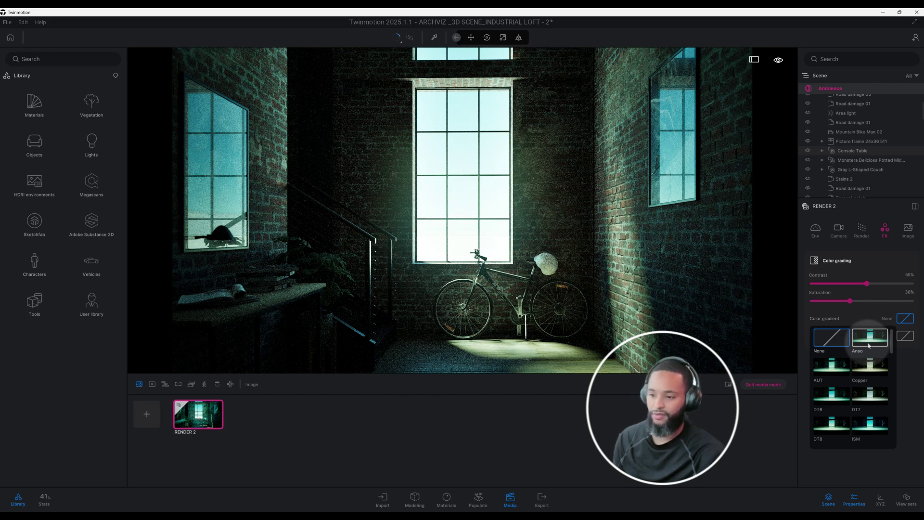
left_click(868, 345)
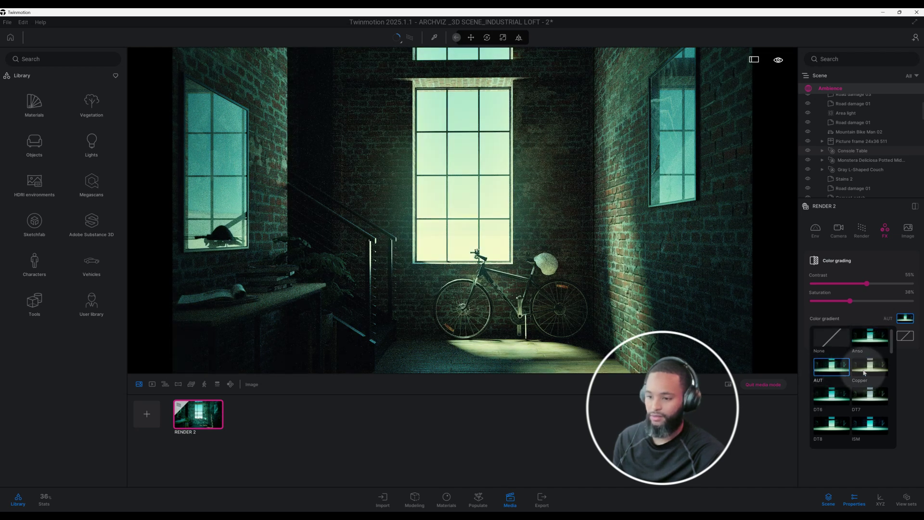
left_click(863, 371)
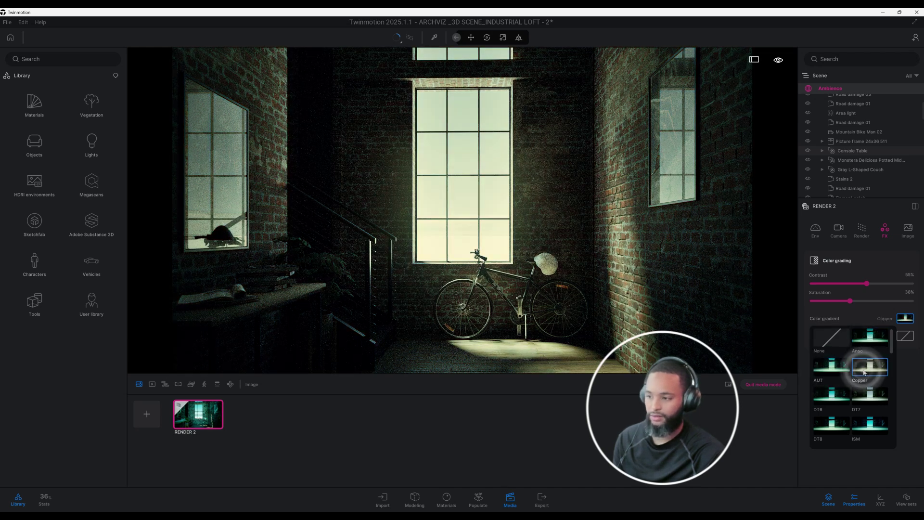
left_click(831, 396)
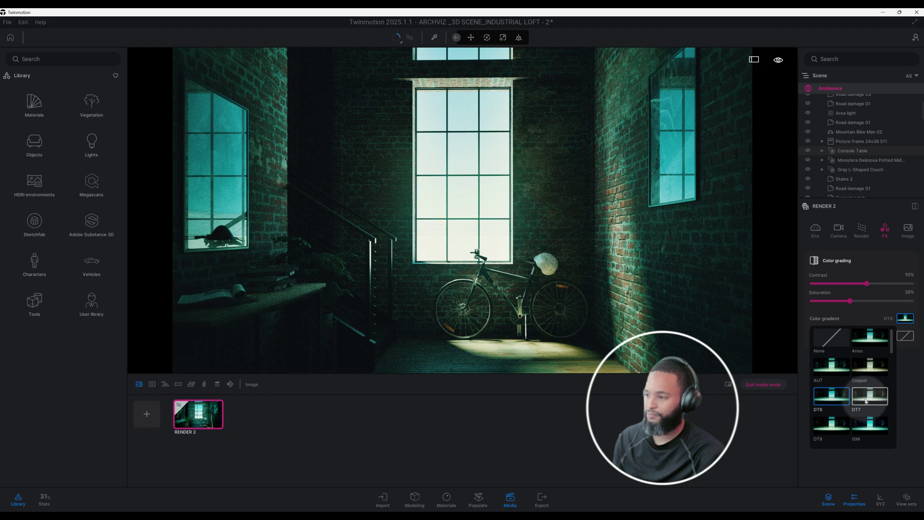
left_click(865, 399)
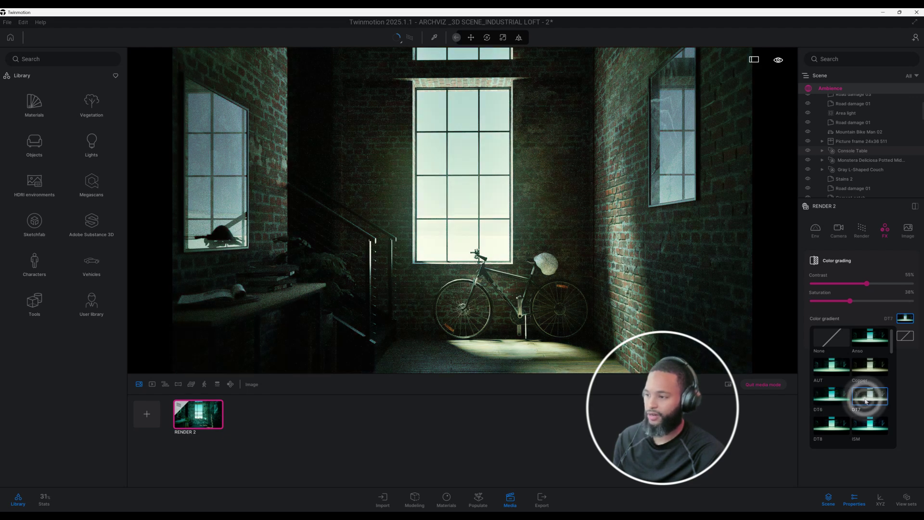
scroll(865, 405, "down", 1)
scroll(865, 405, "down", 1)
left_click(831, 402)
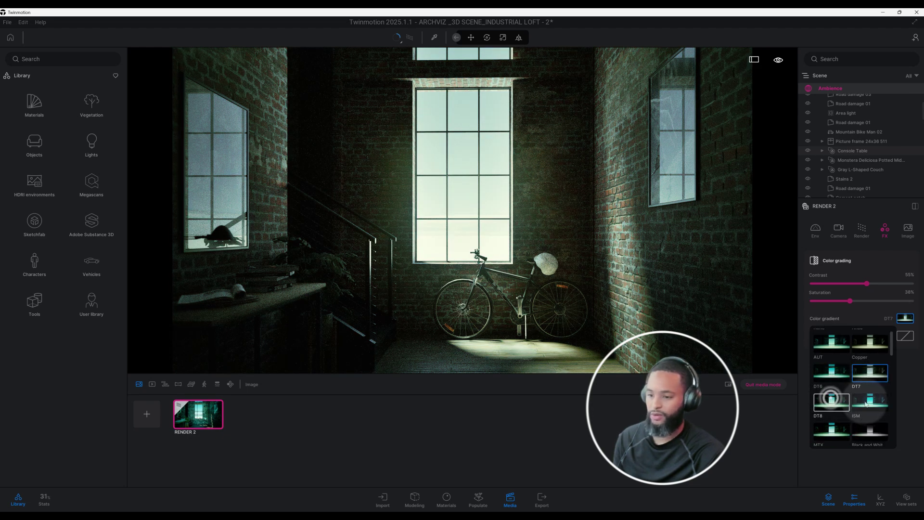
left_click(866, 404)
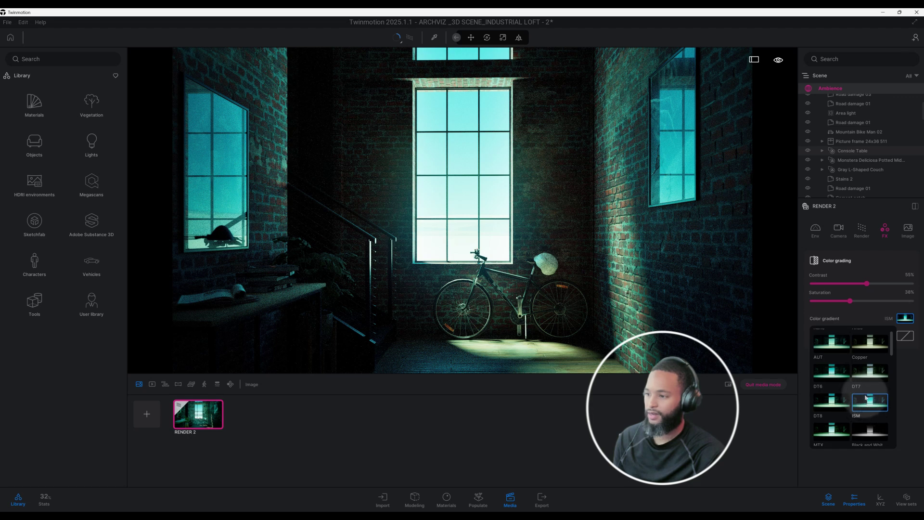
scroll(865, 398, "down", 1)
left_click(835, 406)
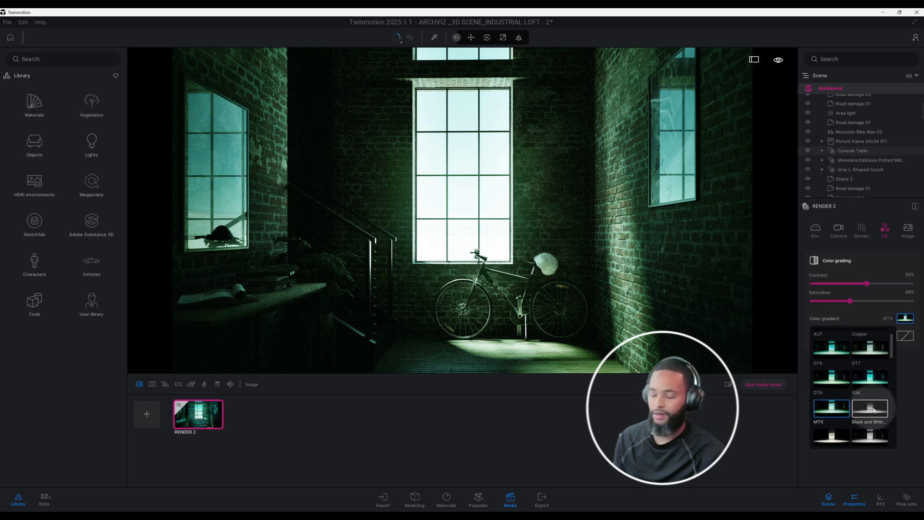
- Apply the Sandy color gradient to the render's color grading and close the gradient list
scroll(874, 409, "down", 1)
scroll(874, 409, "down", 2)
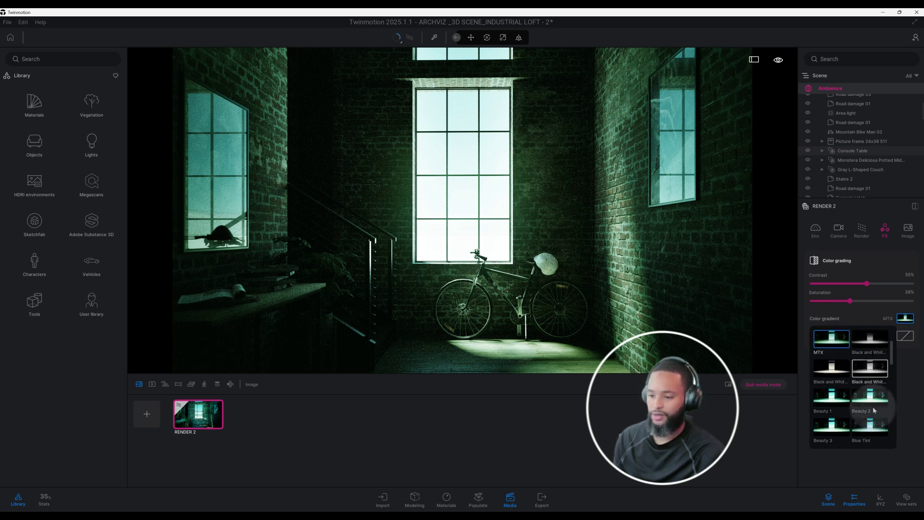
scroll(874, 409, "down", 1)
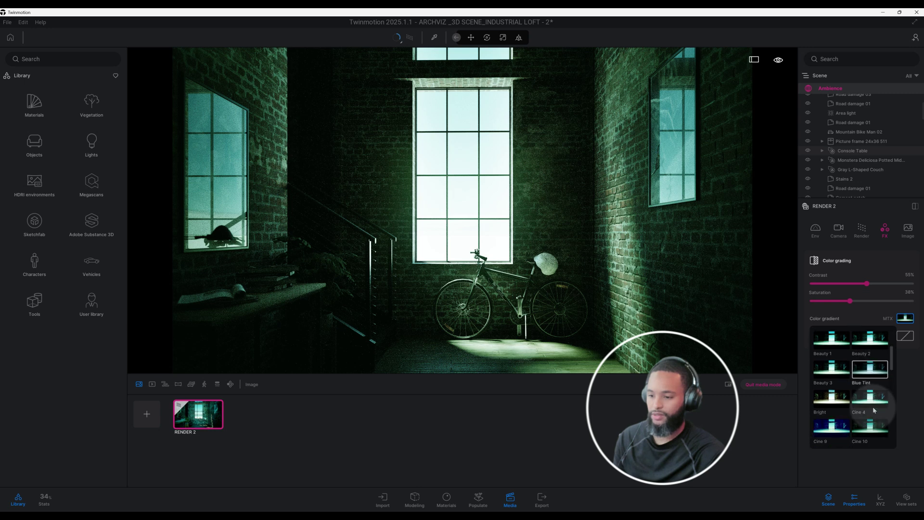
scroll(874, 410, "down", 1)
scroll(874, 409, "down", 2)
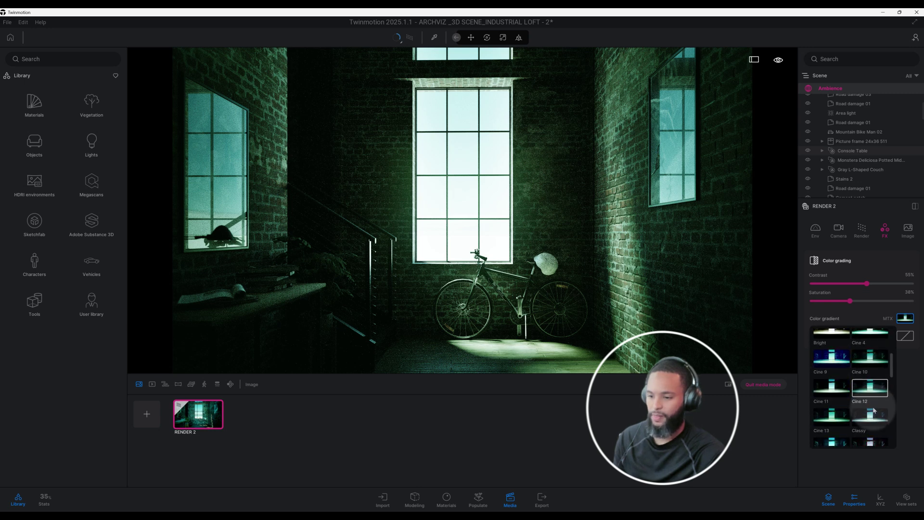
scroll(874, 410, "down", 1)
scroll(874, 410, "down", 1)
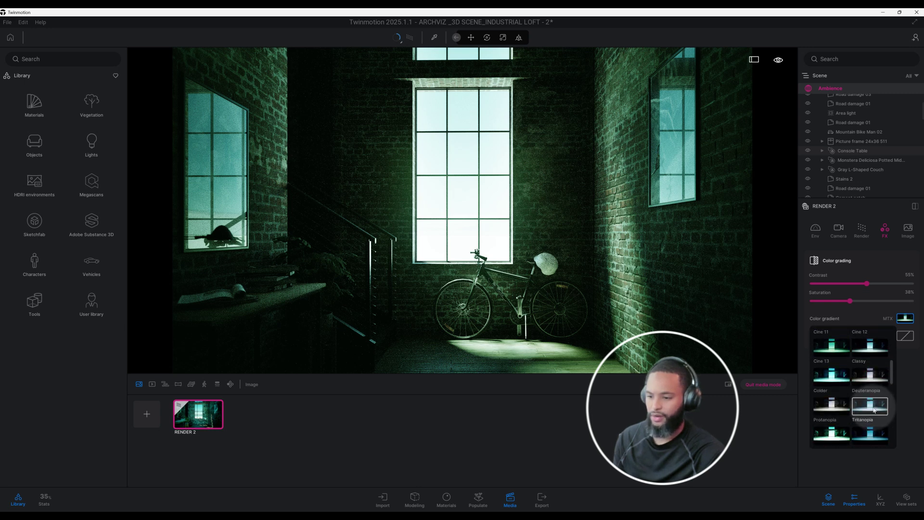
scroll(874, 409, "down", 1)
scroll(874, 410, "down", 1)
scroll(874, 410, "down", 2)
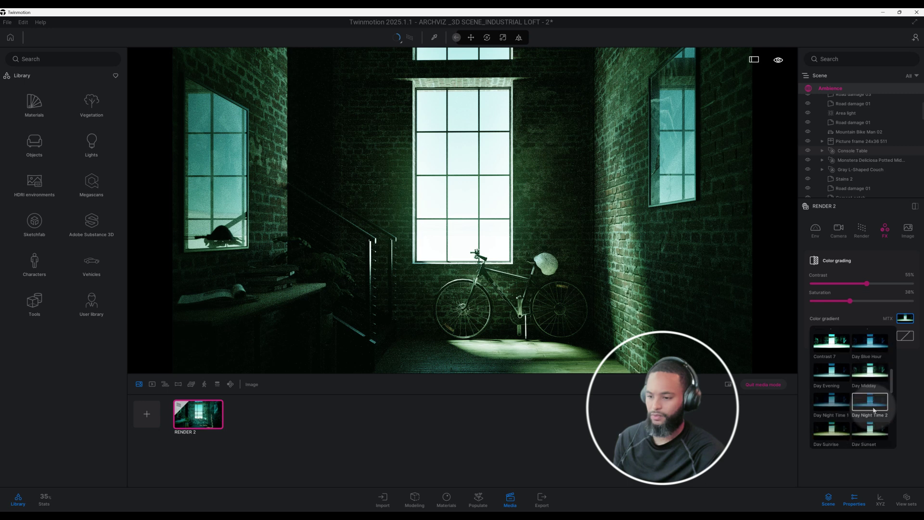
scroll(874, 410, "down", 3)
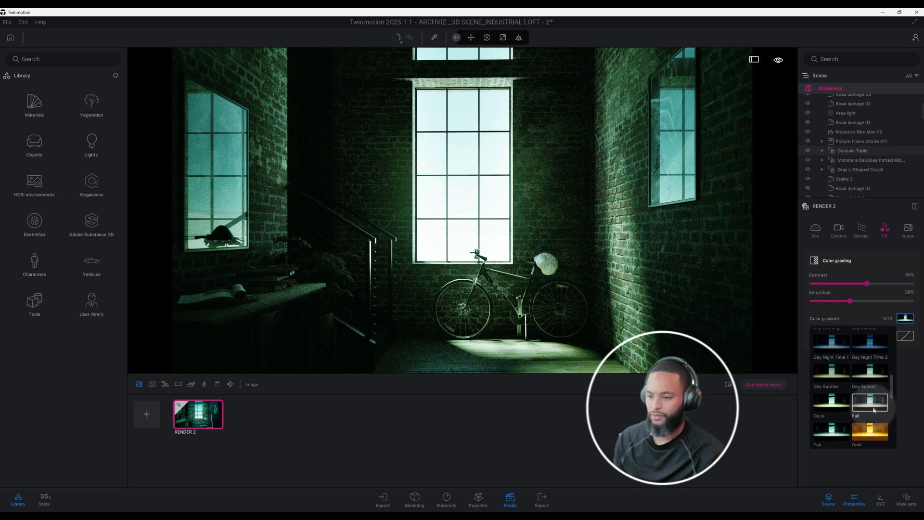
scroll(874, 409, "down", 2)
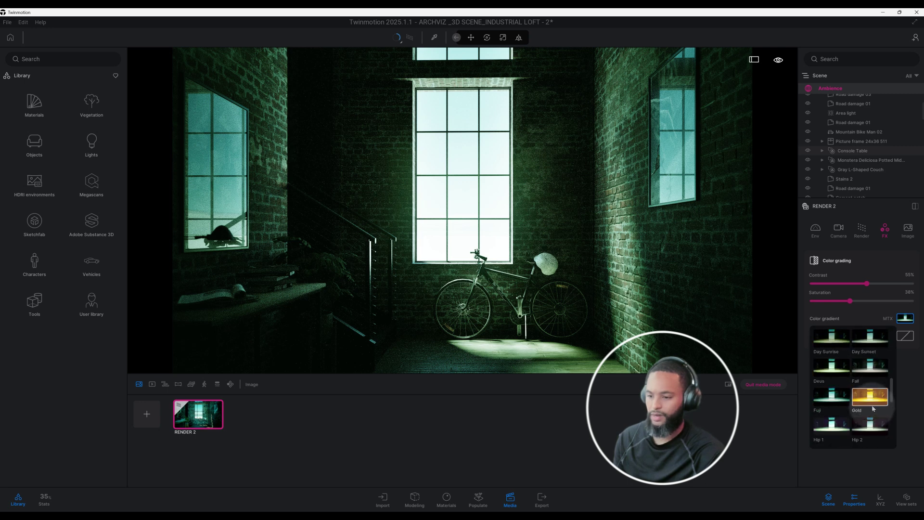
scroll(874, 409, "down", 1)
scroll(874, 409, "down", 3)
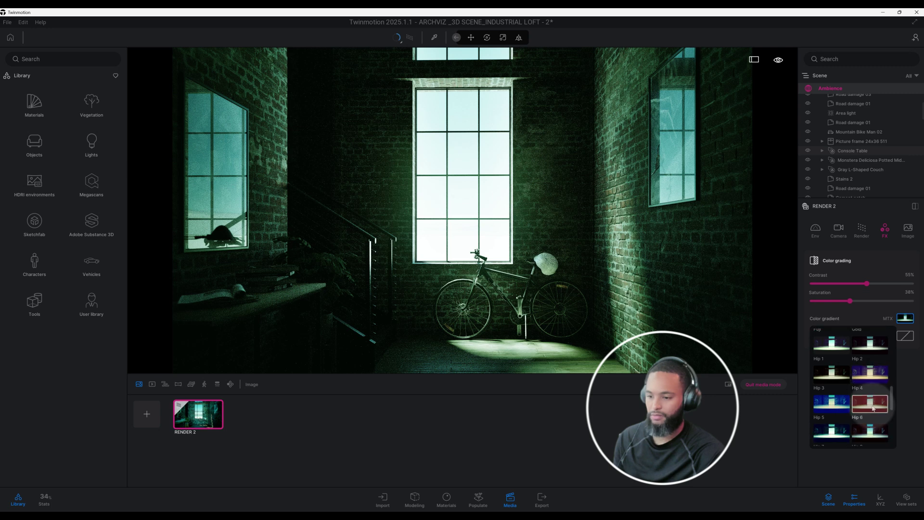
scroll(874, 410, "down", 3)
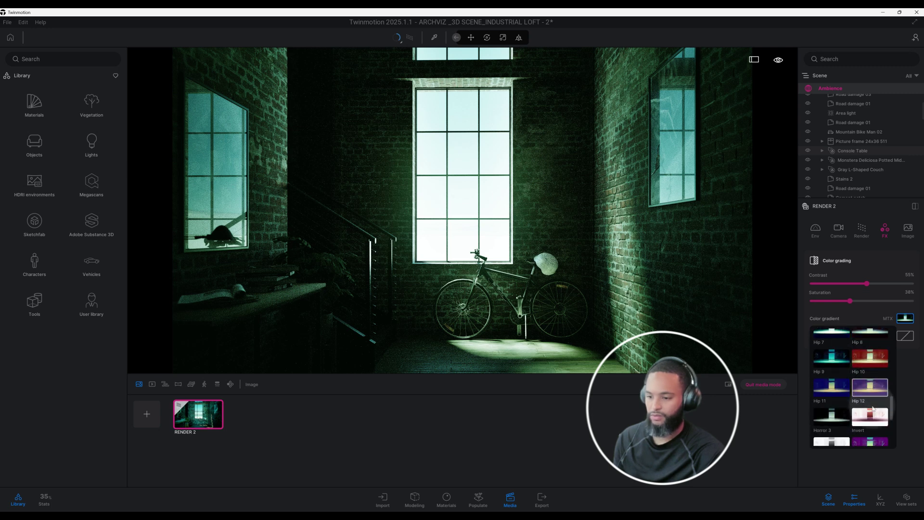
scroll(873, 409, "down", 1)
scroll(874, 407, "down", 1)
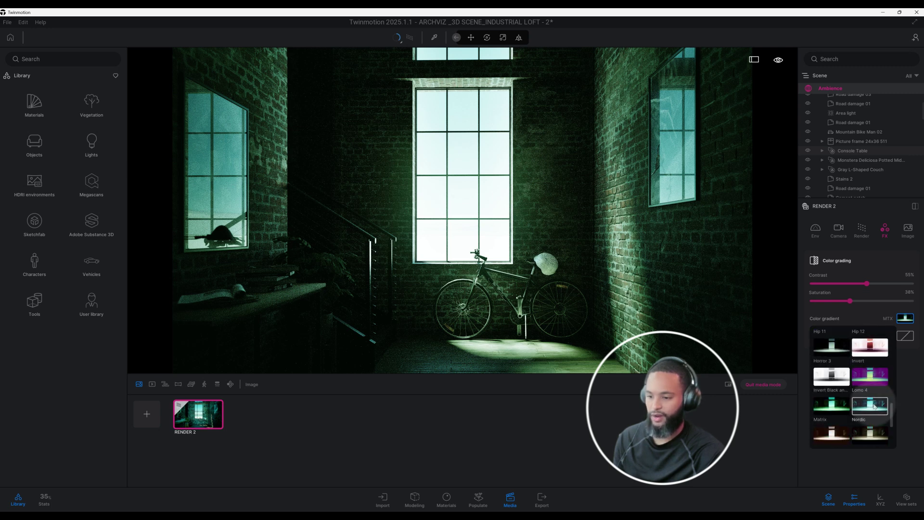
scroll(874, 406, "down", 2)
scroll(874, 405, "down", 1)
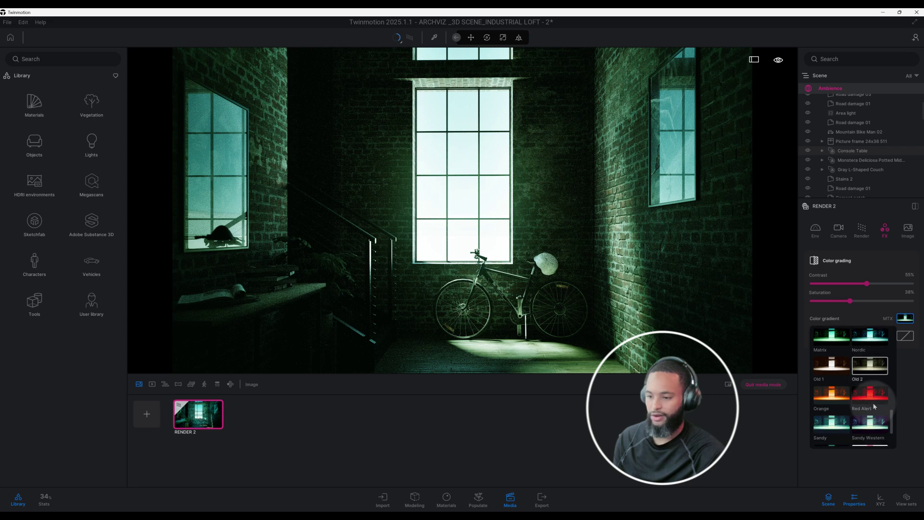
left_click(828, 425)
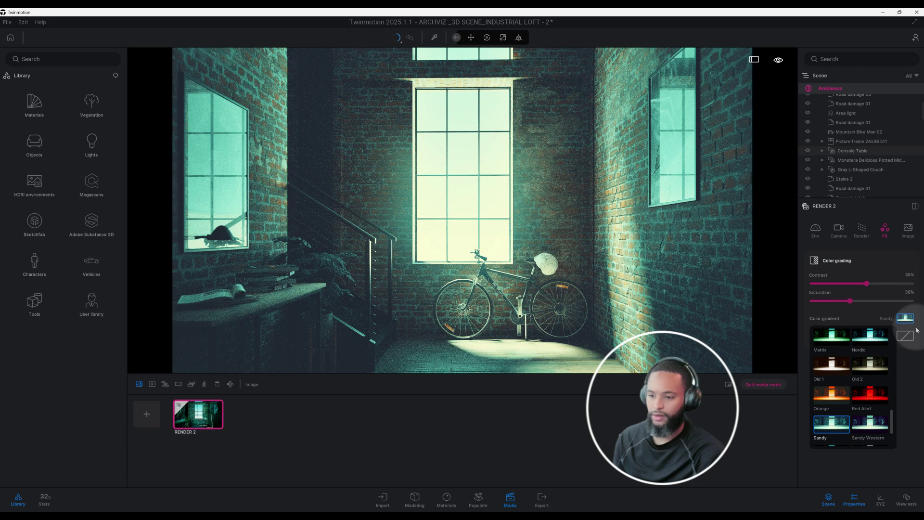
left_click(905, 318)
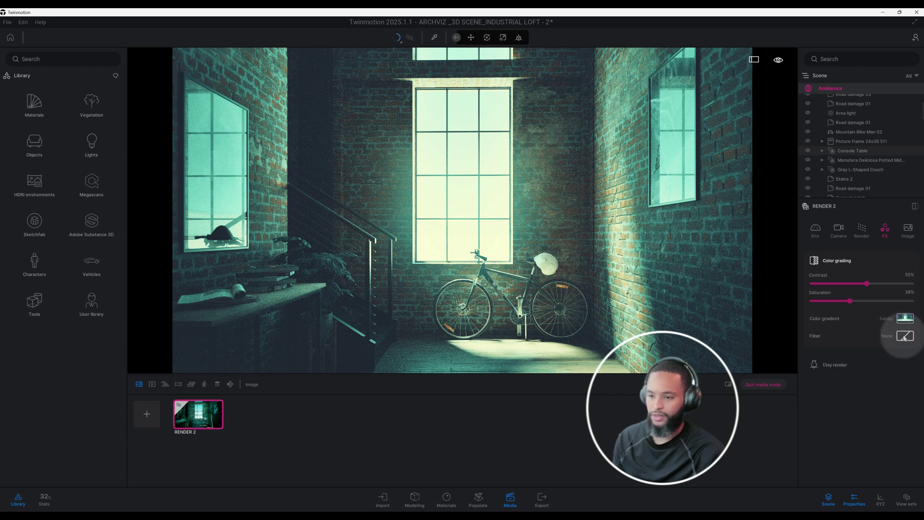
- Set the output size to 8K (7680x4320) in the render's image format settings
left_click(908, 230)
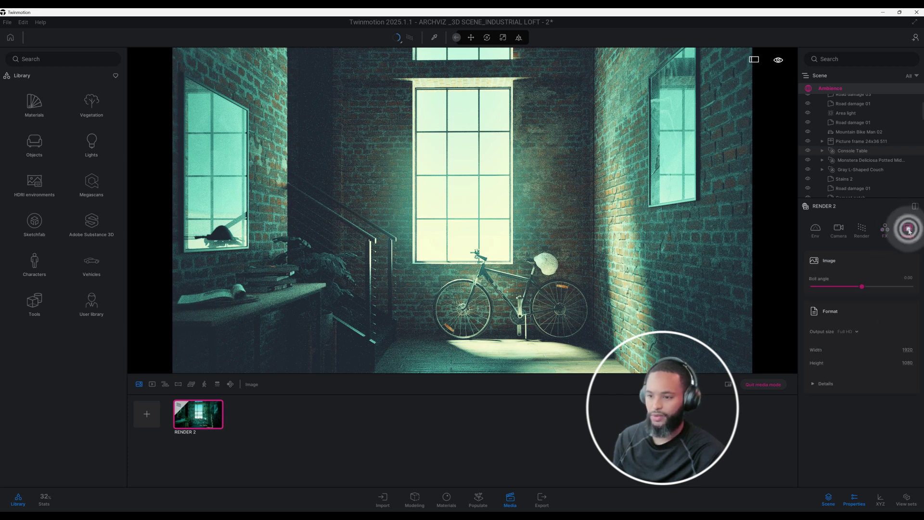
left_click(858, 332)
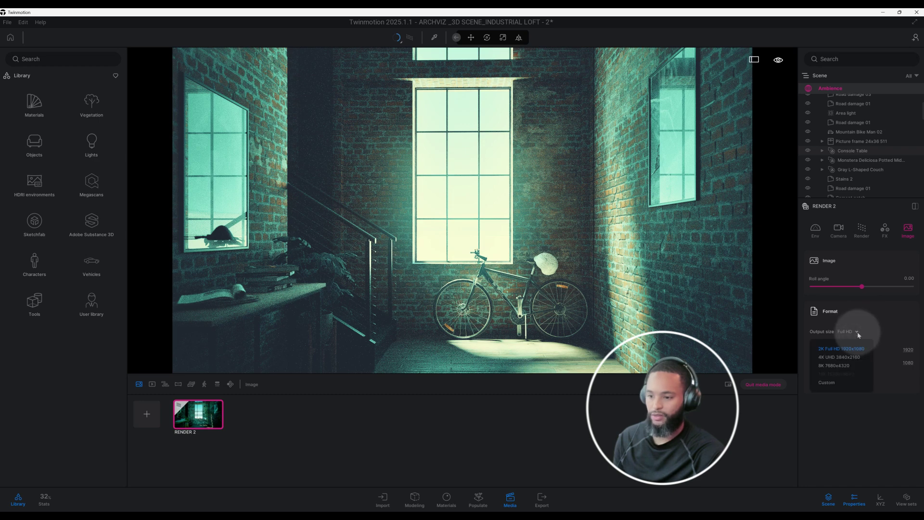
left_click(844, 365)
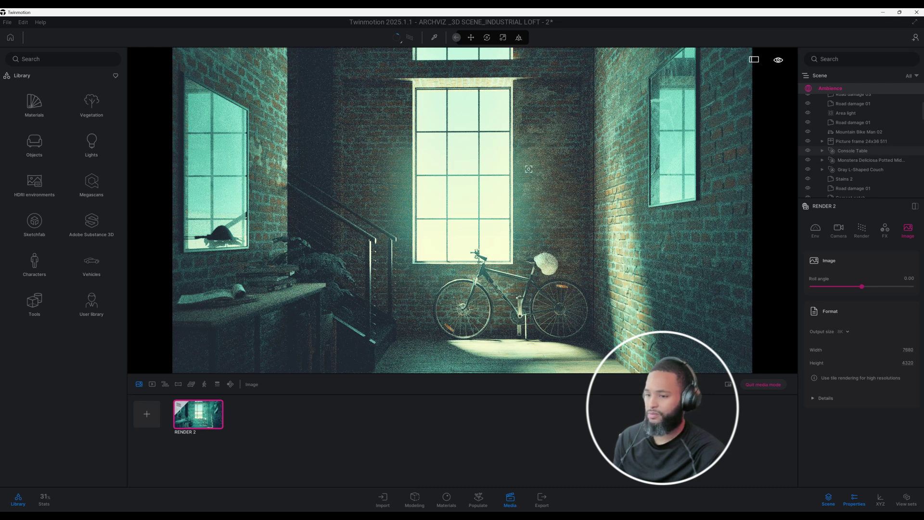
- Enable tiled rendering in the details of the image format settings
left_click(837, 396)
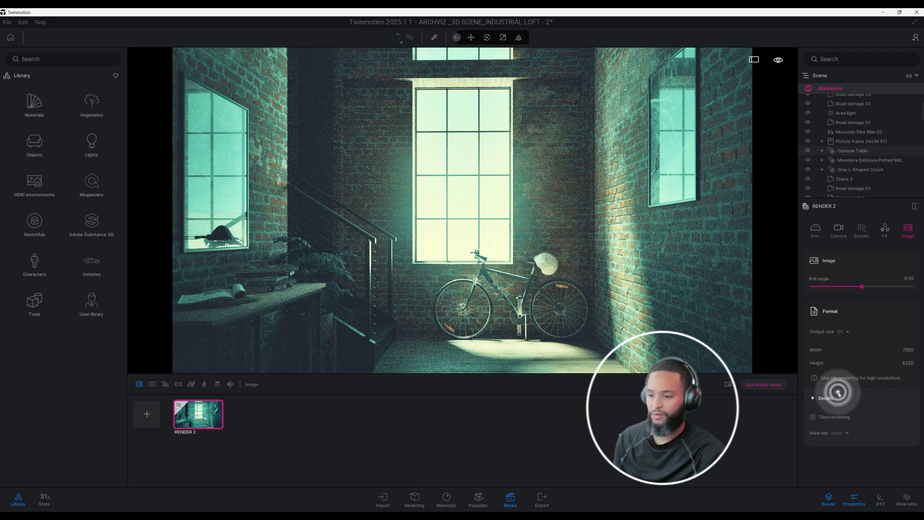
left_click(812, 417)
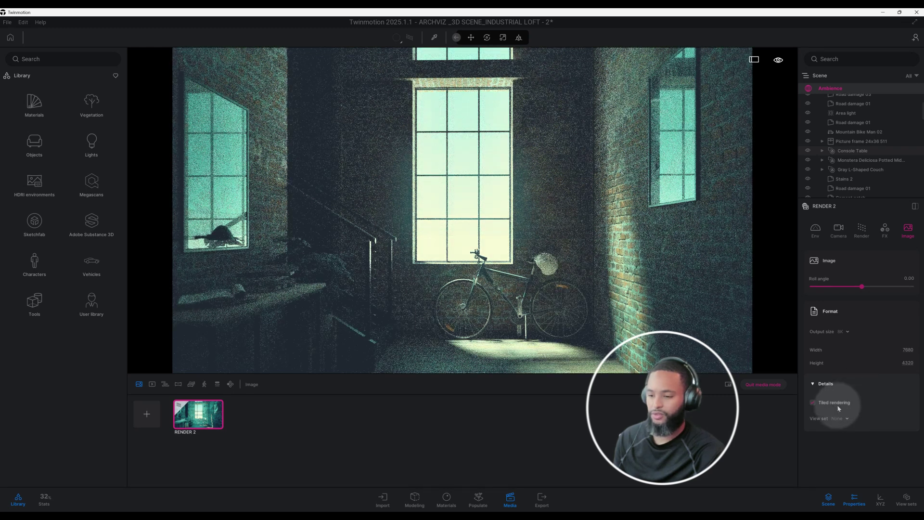
mouse_move(838, 408)
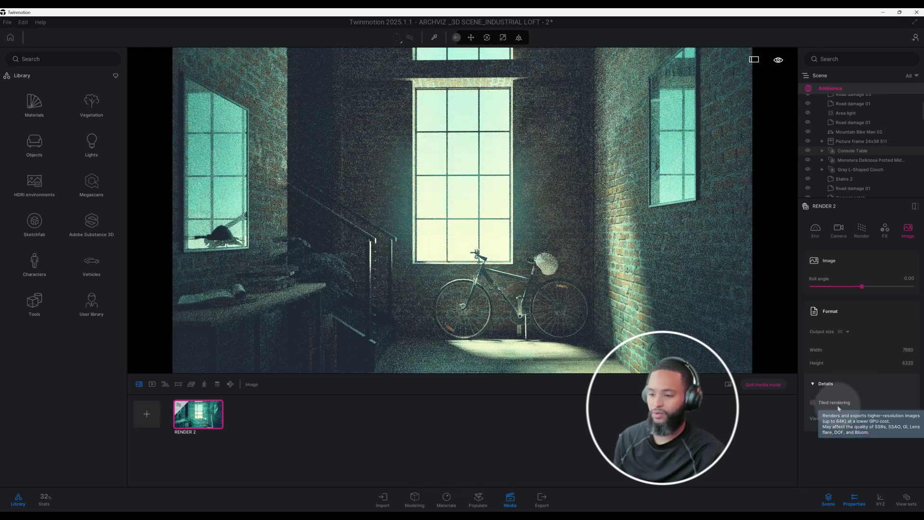